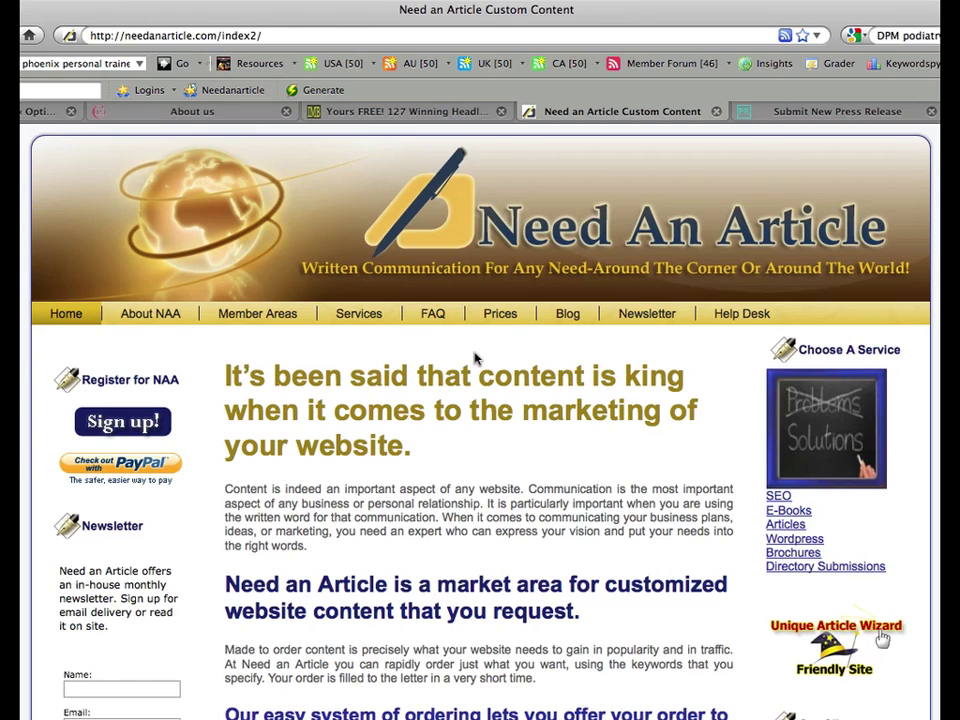
Load the Prices page, mark the S and M article prices, and scroll the pricing list
left_click(498, 320)
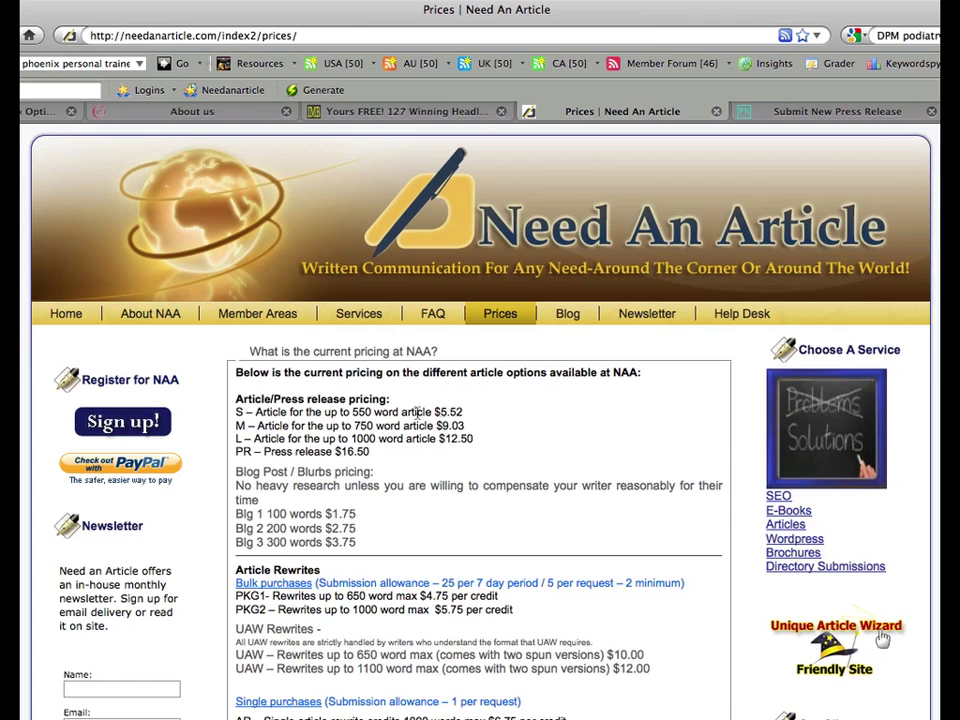
left_click_drag(356, 412, 660, 435)
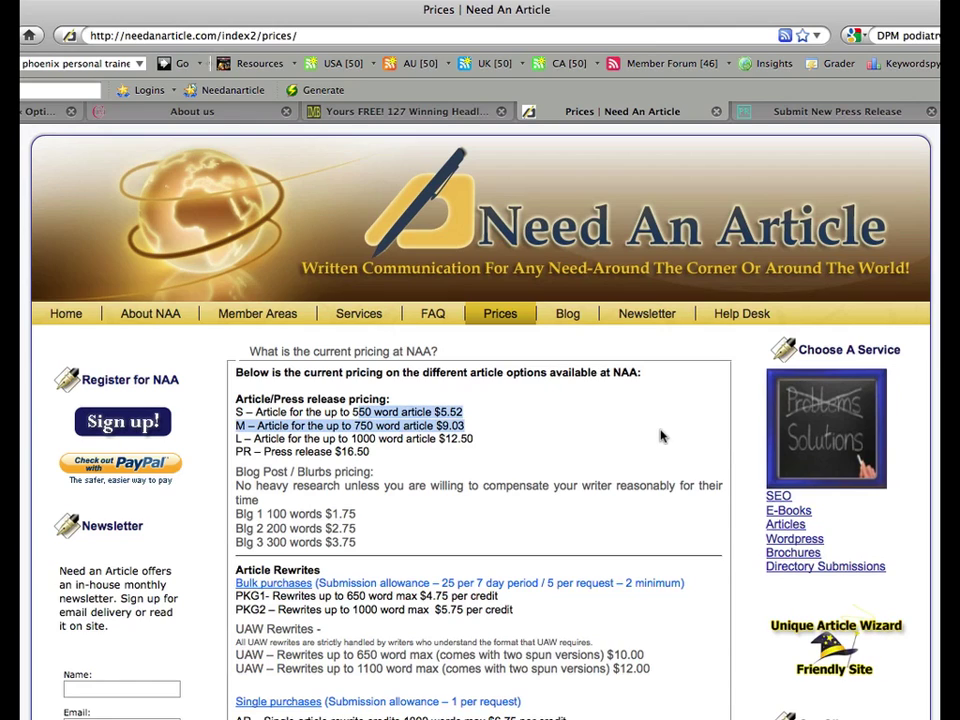
left_click(511, 416)
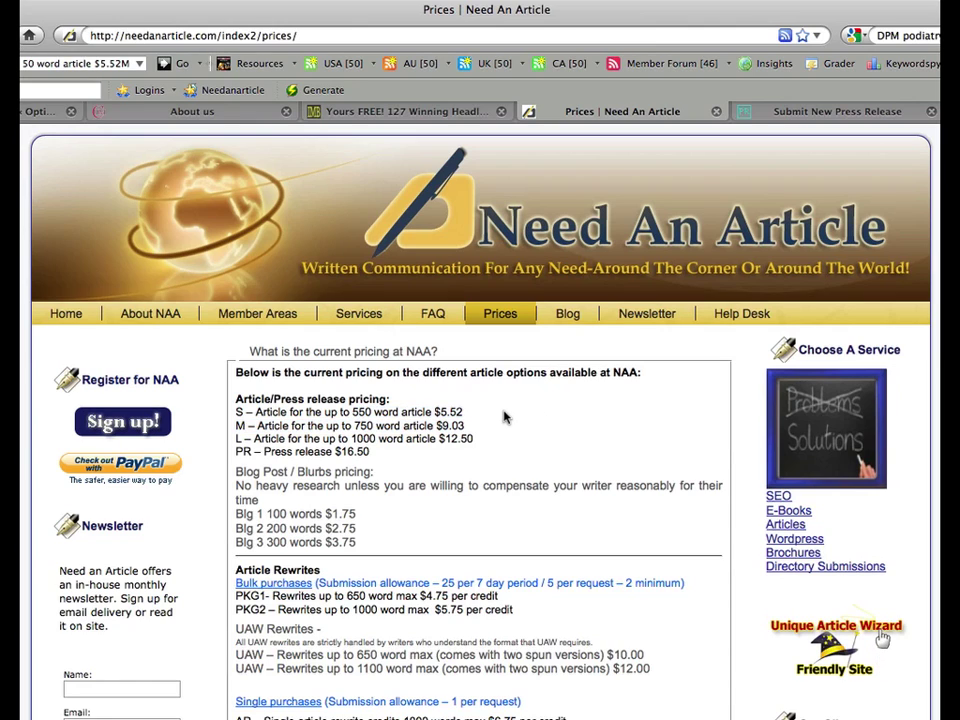
scroll(503, 418, "down", 4)
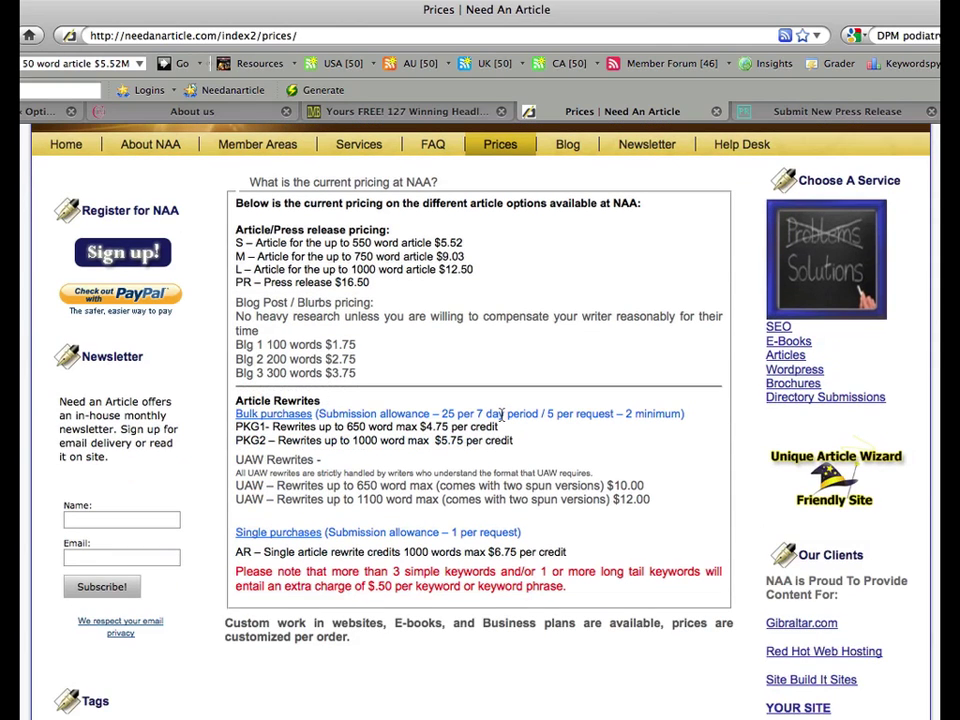
scroll(503, 419, "up", 1)
scroll(503, 418, "up", 1)
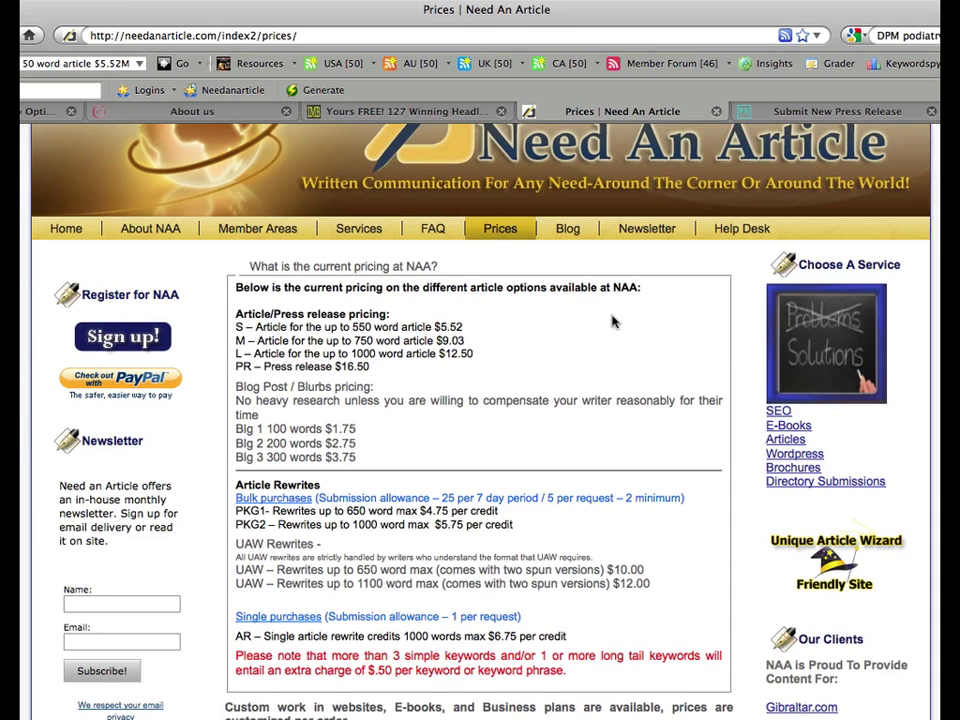
scroll(563, 295, "up", 3)
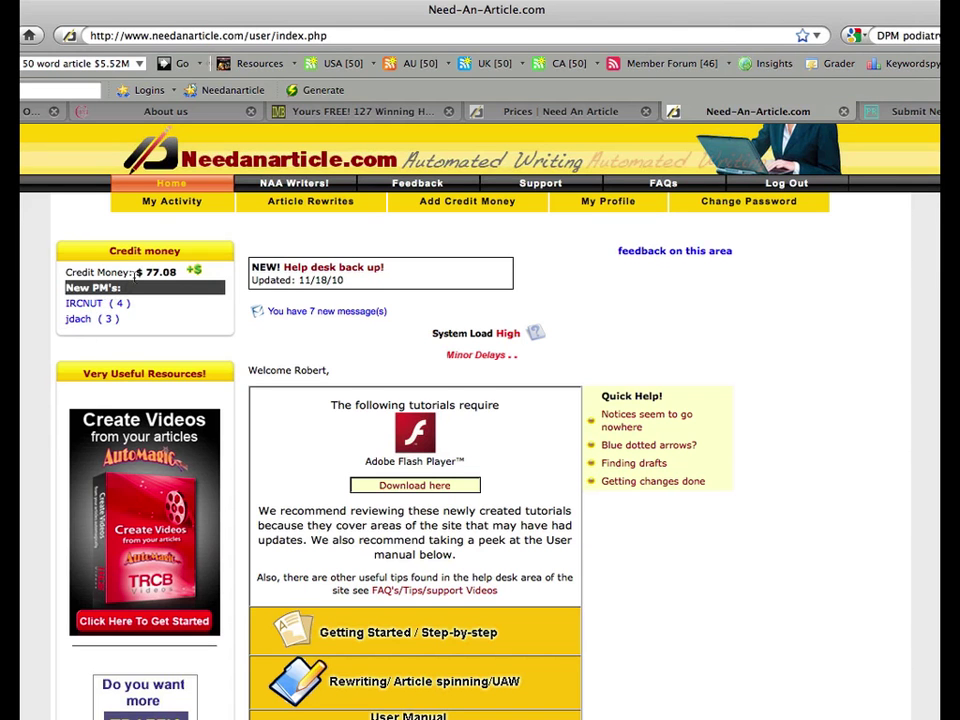
Highlight the $77.08 Credit Money amount and scroll through the dashboard's Flash tutorials and PDF manual
left_click_drag(146, 272, 176, 280)
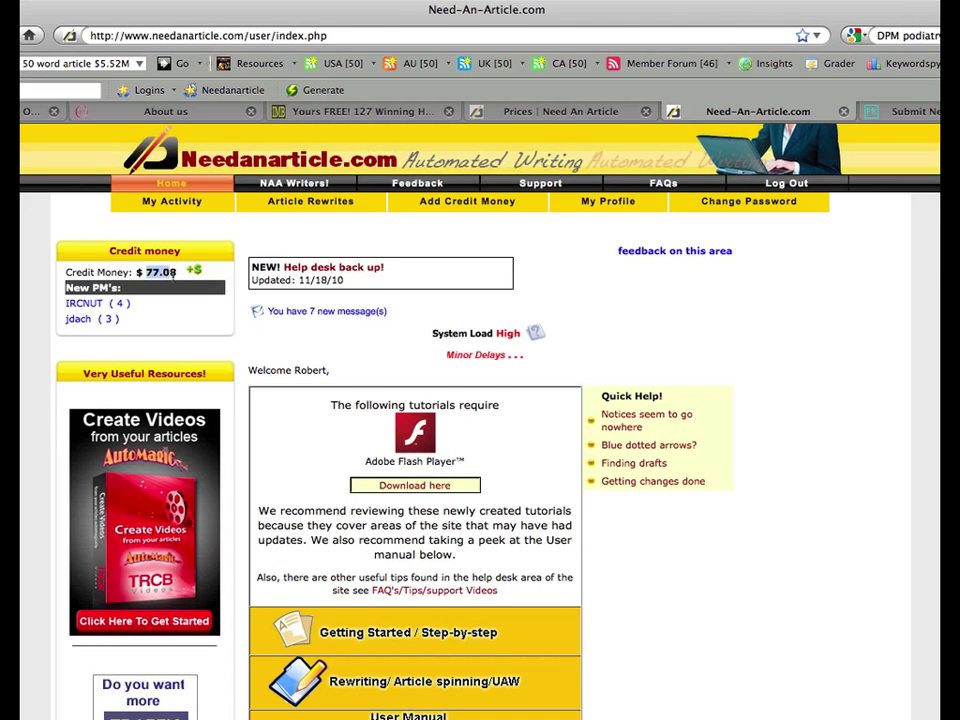
left_click(253, 339)
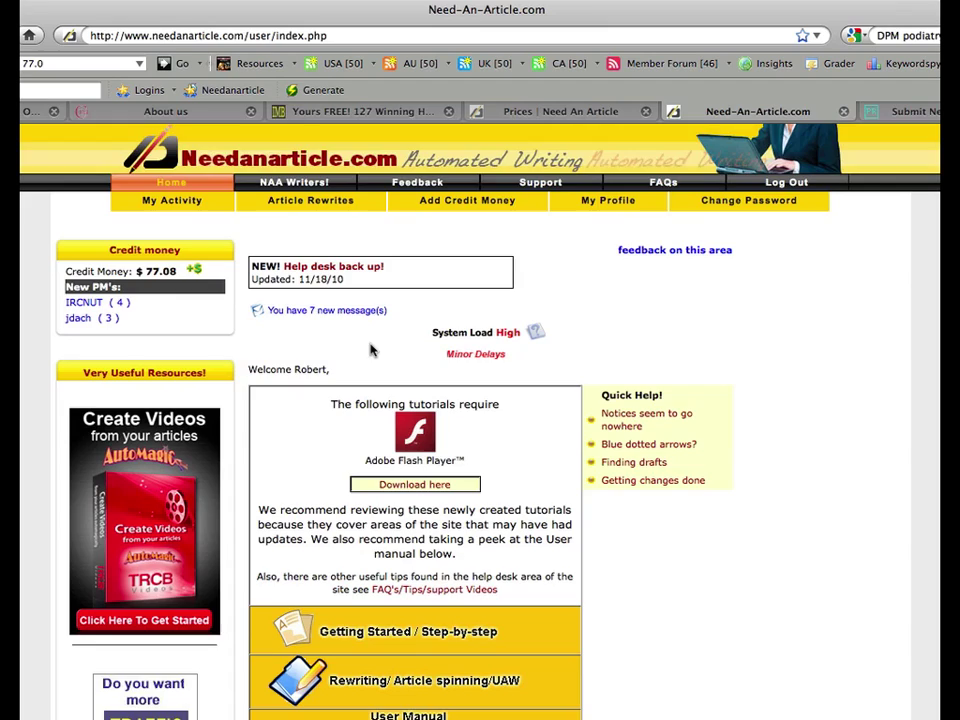
scroll(370, 346, "down", 1)
scroll(370, 346, "down", 6)
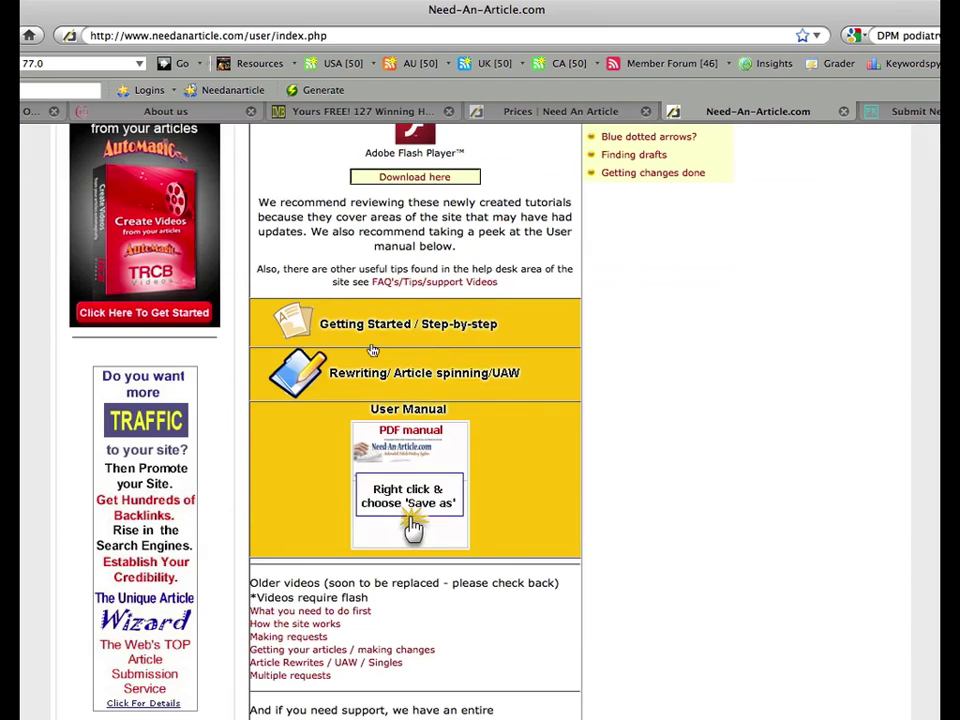
scroll(370, 346, "down", 7)
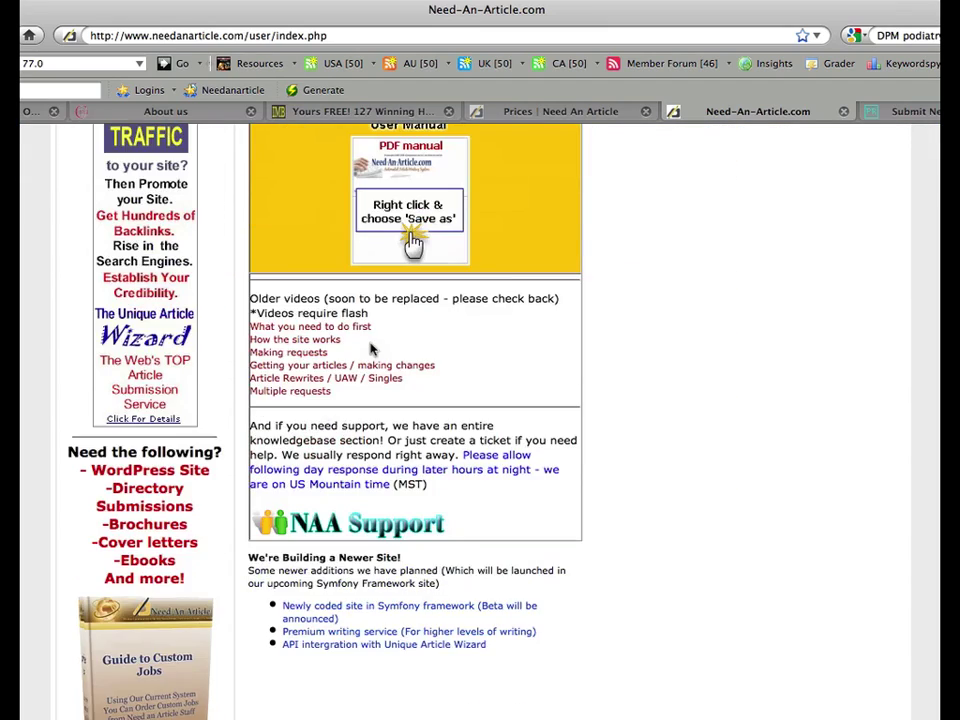
scroll(370, 346, "up", 12)
scroll(370, 346, "up", 2)
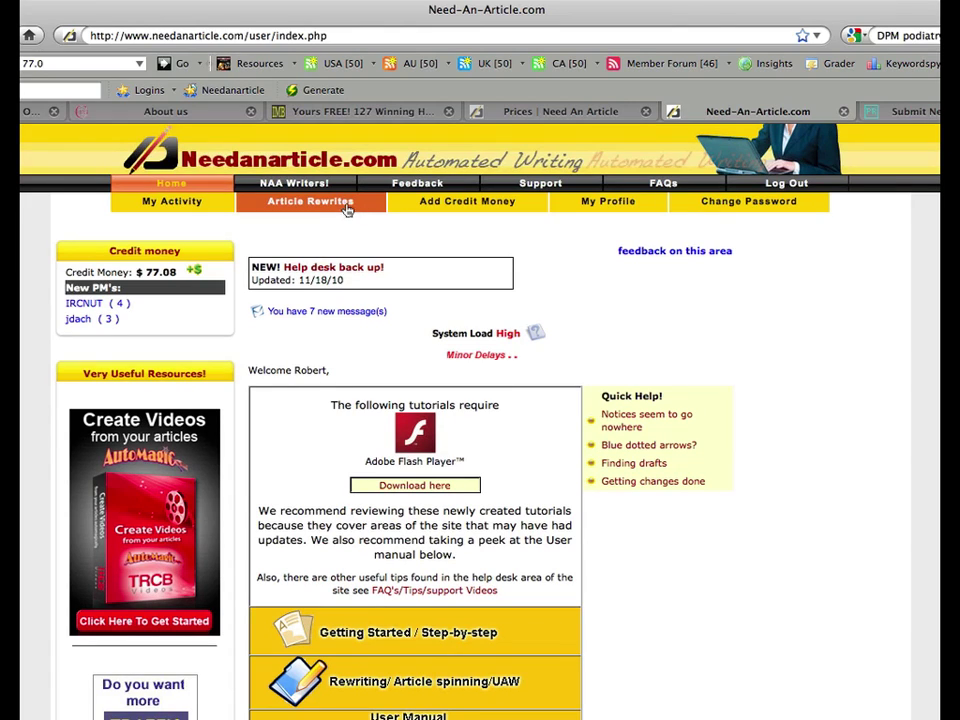
Open the new article request page and choose Press release as the request type
left_click(190, 203)
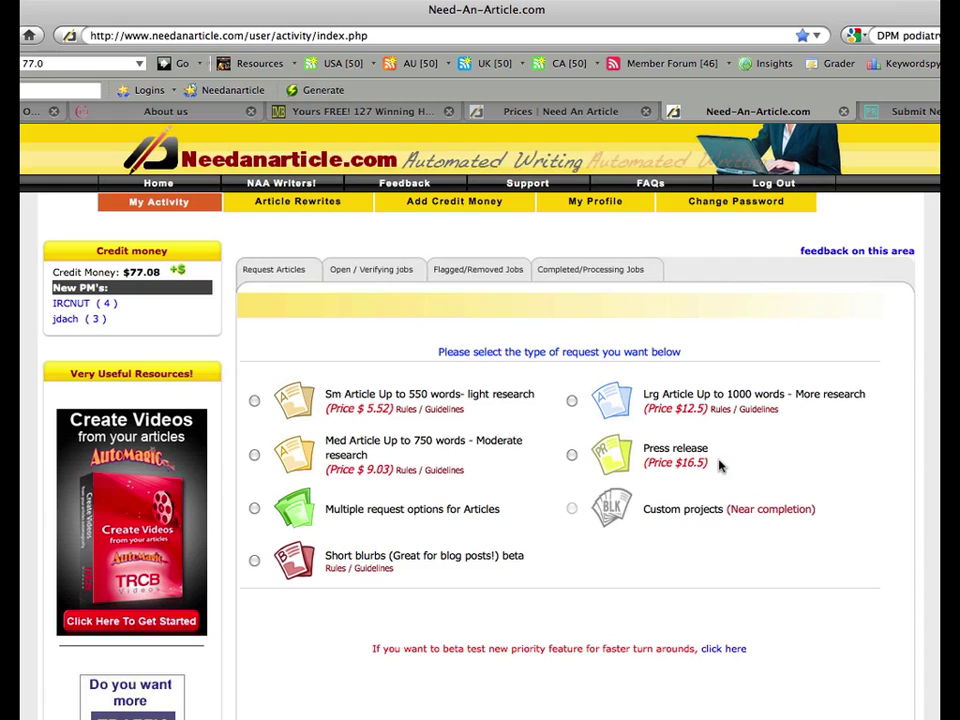
left_click_drag(720, 463, 648, 469)
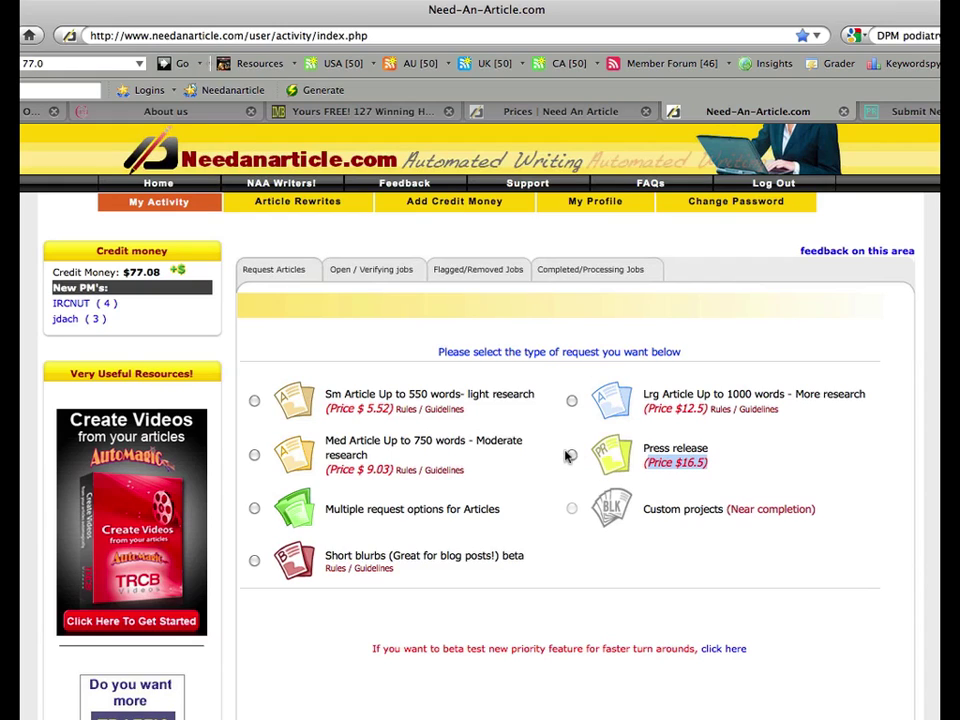
left_click(569, 455)
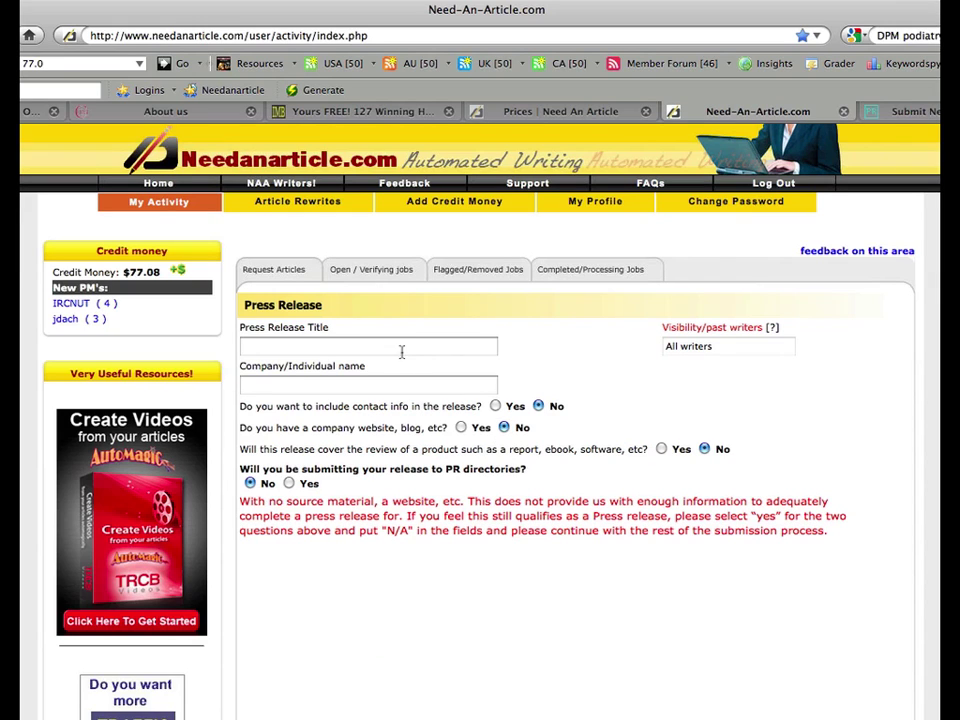
Enter the title 'Local Niche Spy – Free Keyword Software' plus company bio, keywords and topic
left_click(401, 348)
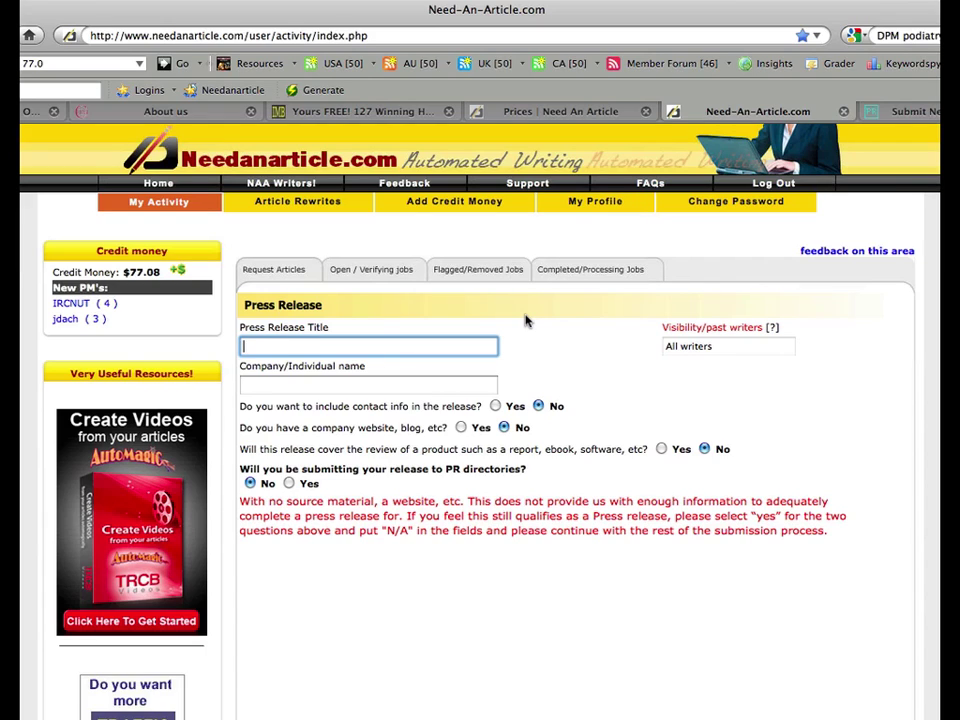
type("Local Niche Spy - Free Keywrod")
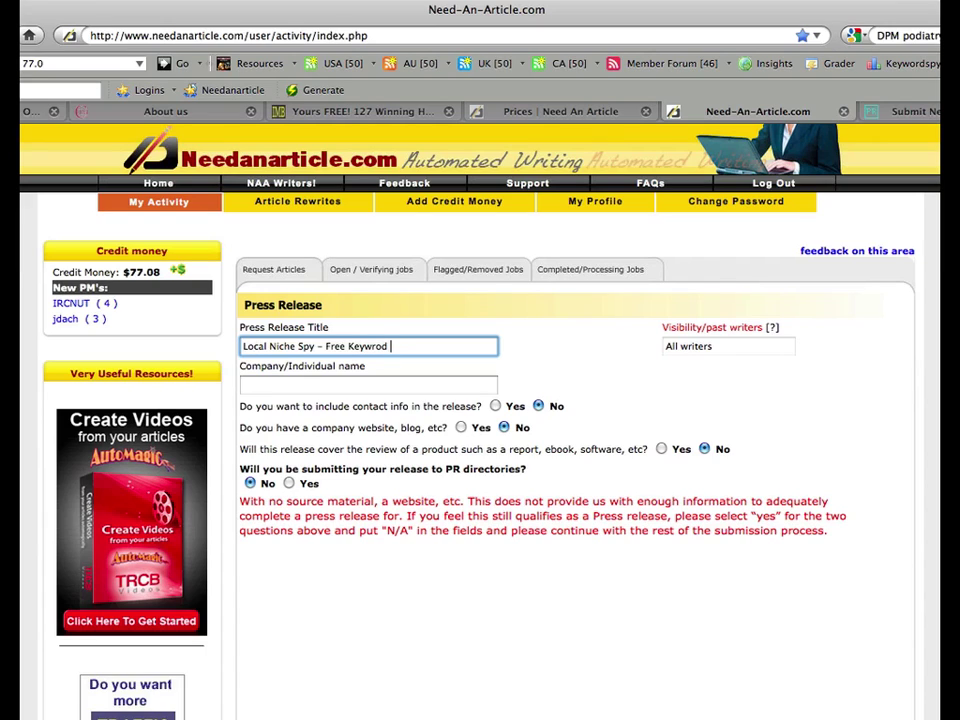
key("BackSpace")
key("BackSpace")
key("BackSpace")
key("BackSpace")
type("ord Software")
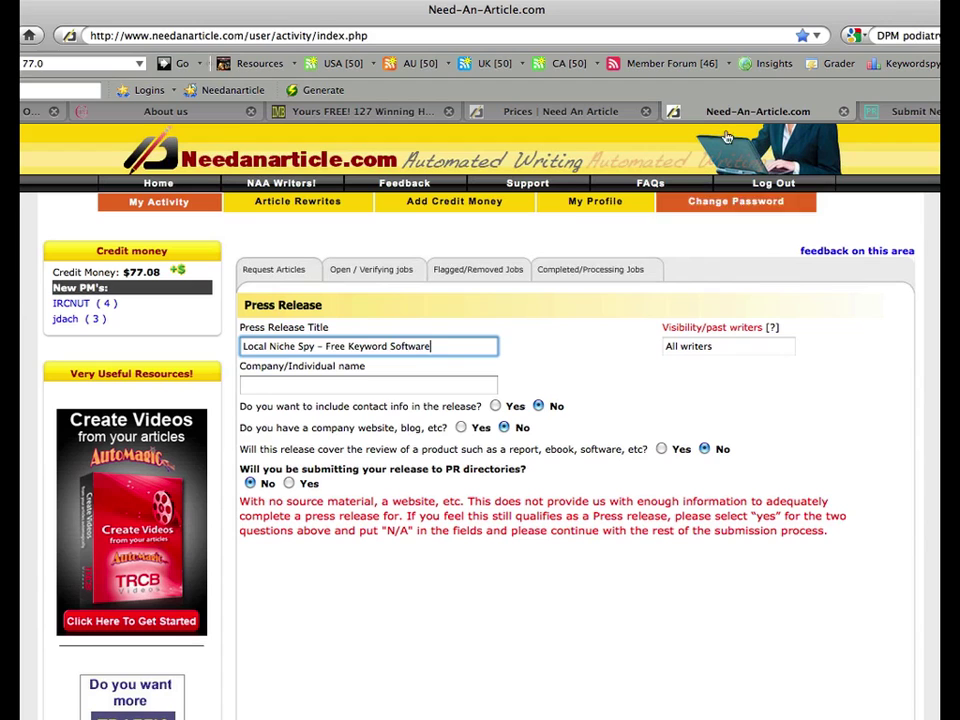
left_click(730, 3)
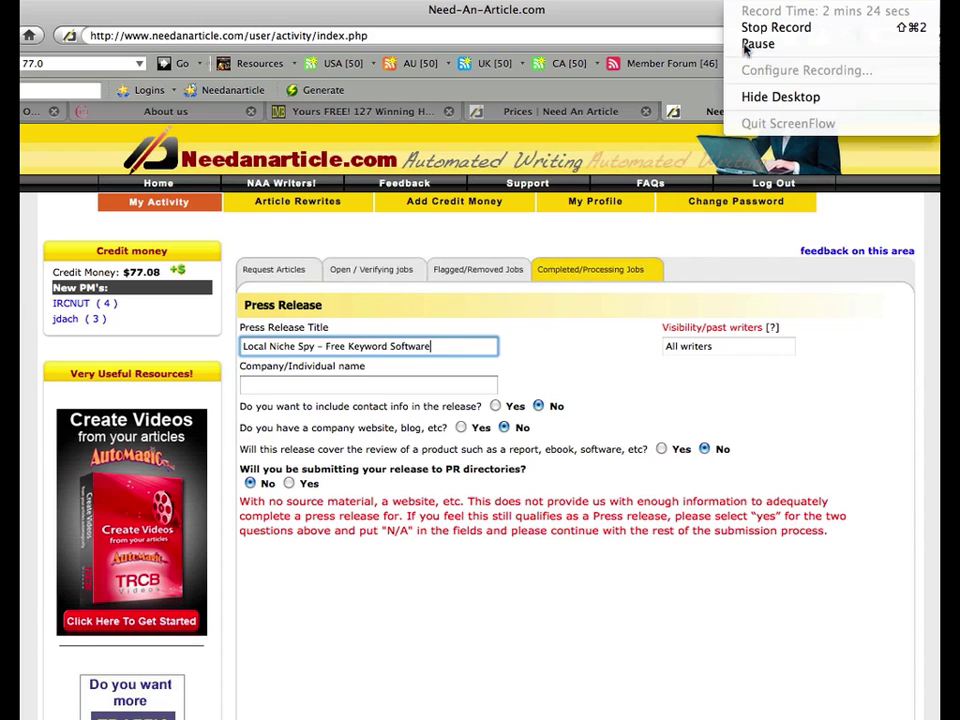
left_click(746, 43)
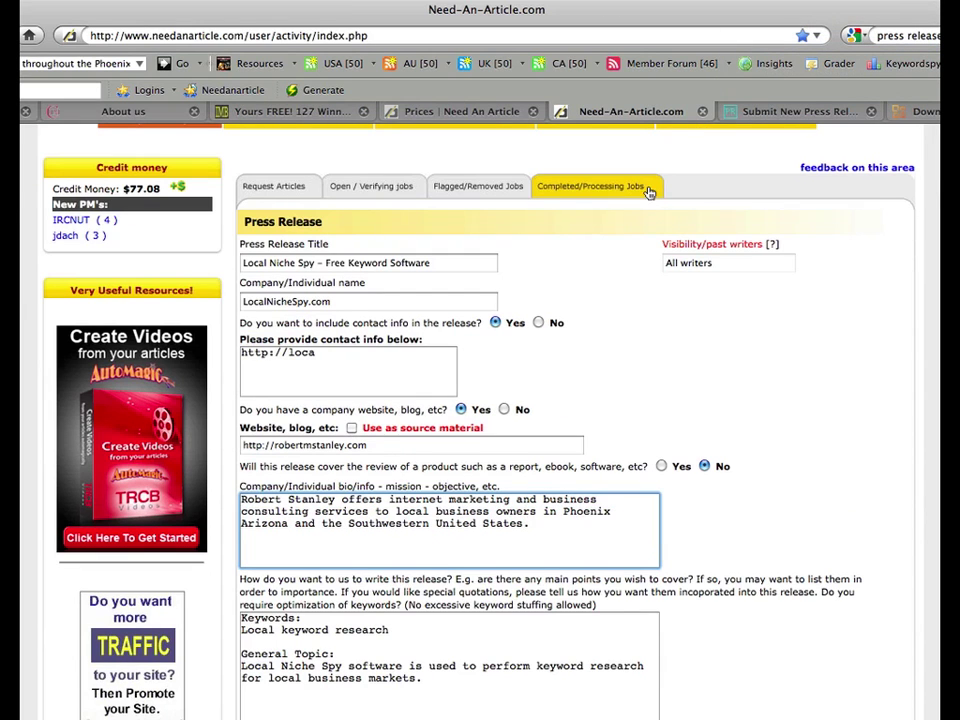
scroll(572, 256, "down", 2)
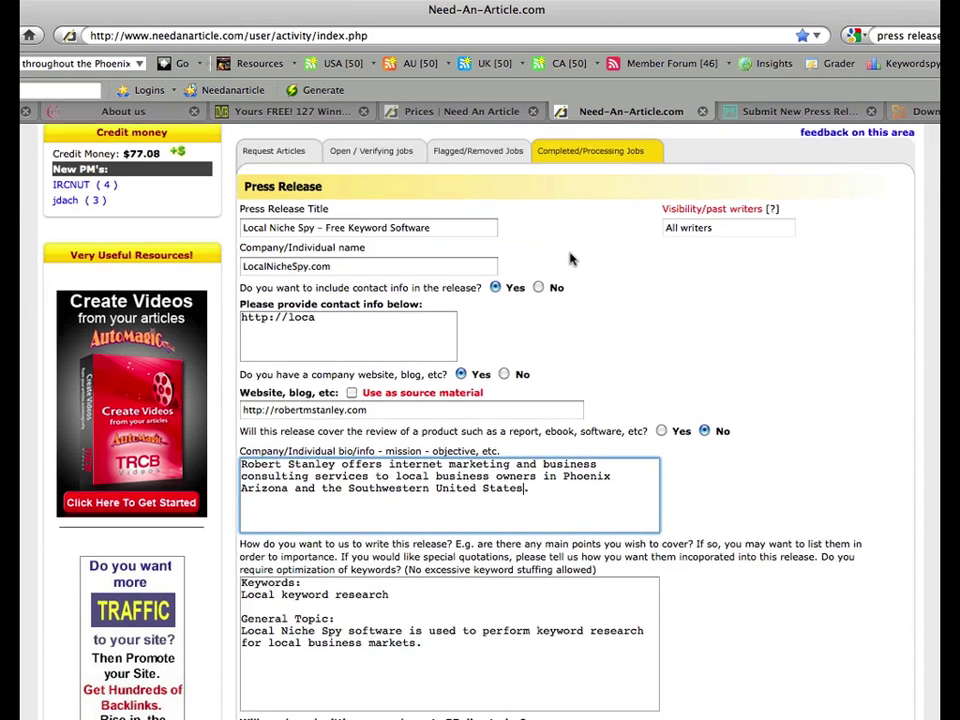
scroll(570, 352, "down", 3)
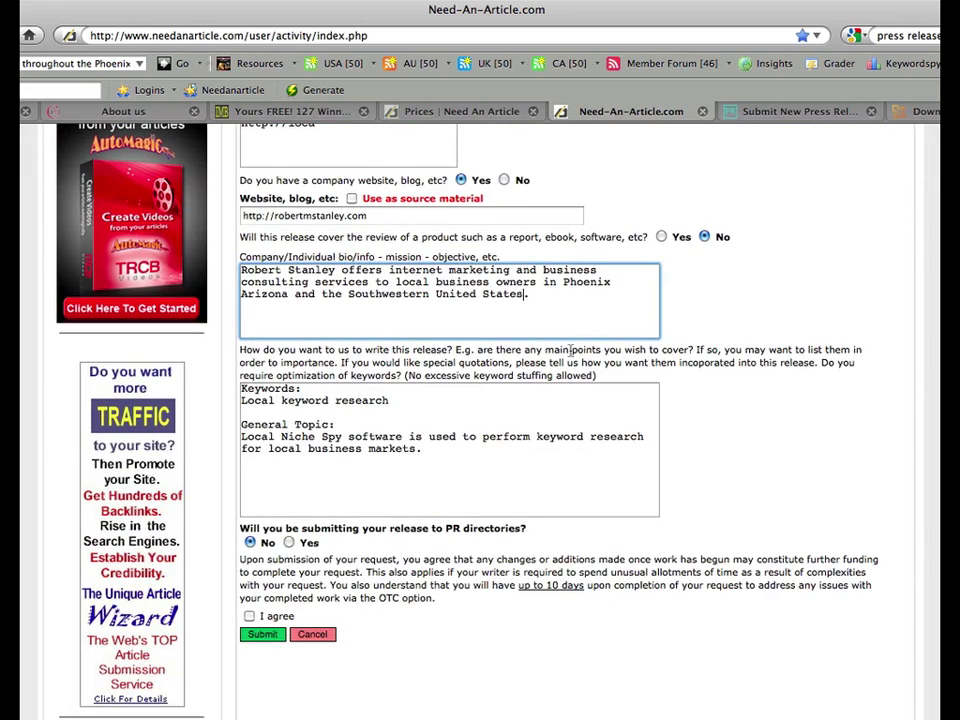
scroll(572, 352, "up", 5)
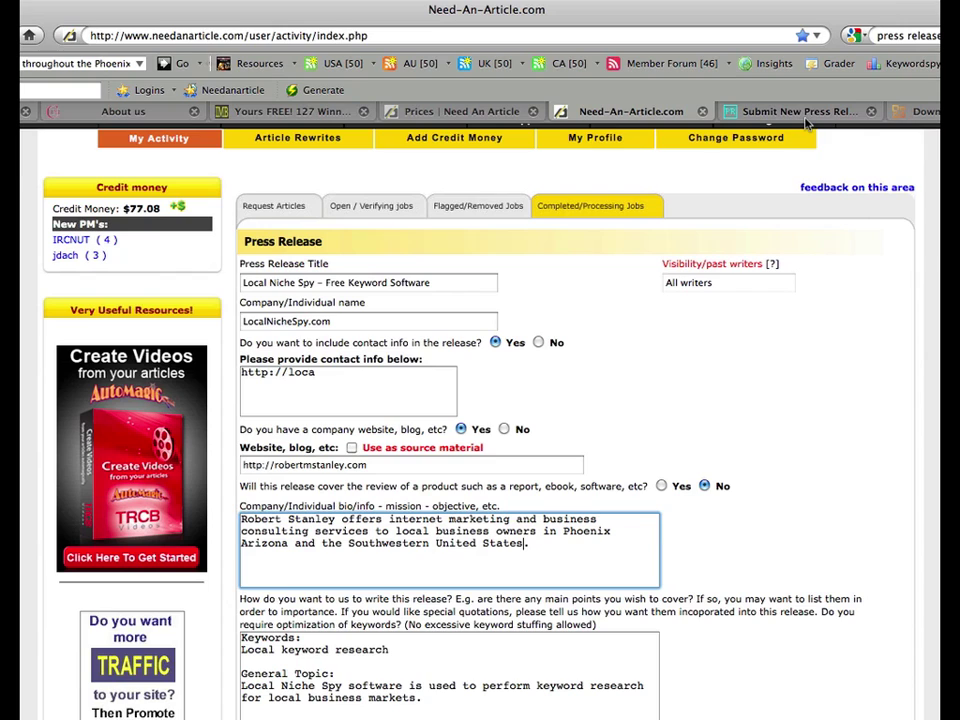
Move from the Office.com template download page to the Publicity Insider sample press release guide
left_click(929, 115)
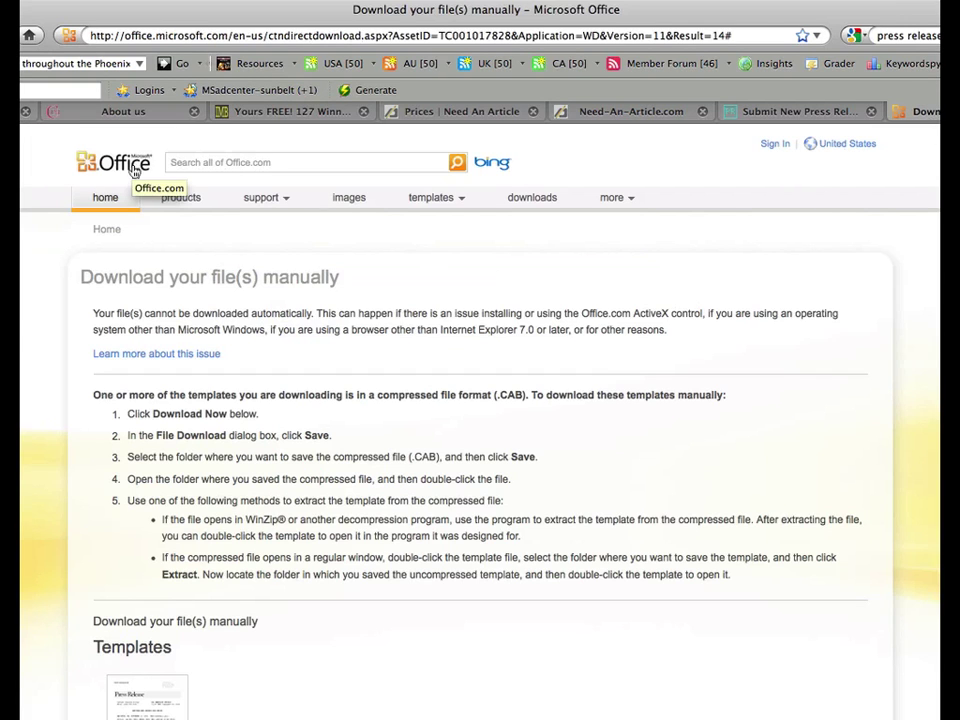
left_click_drag(168, 30, 107, 37)
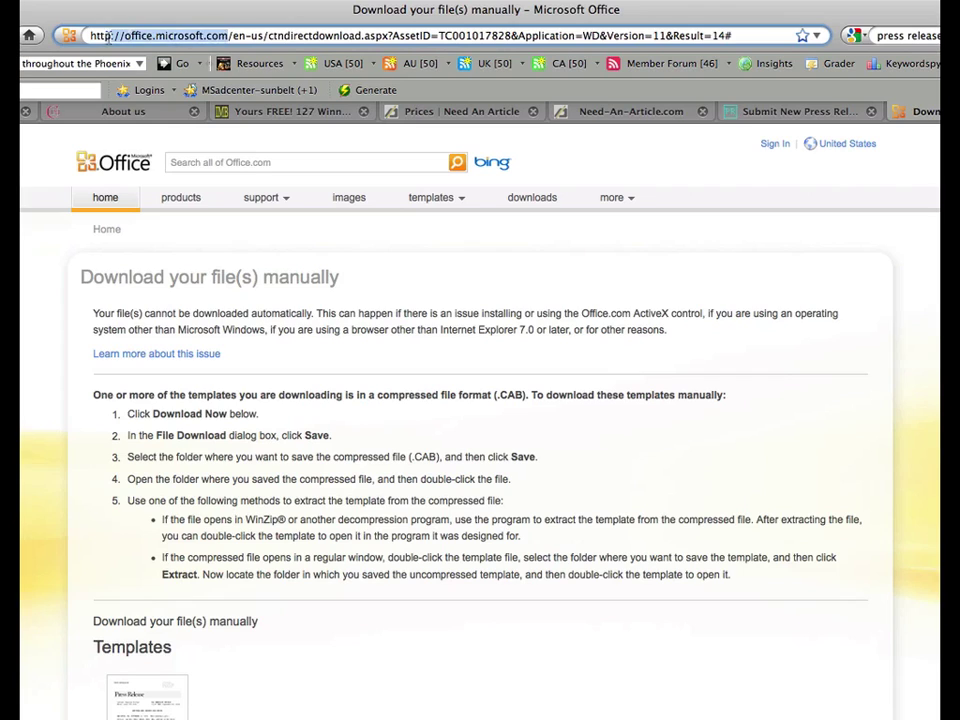
left_click(266, 163)
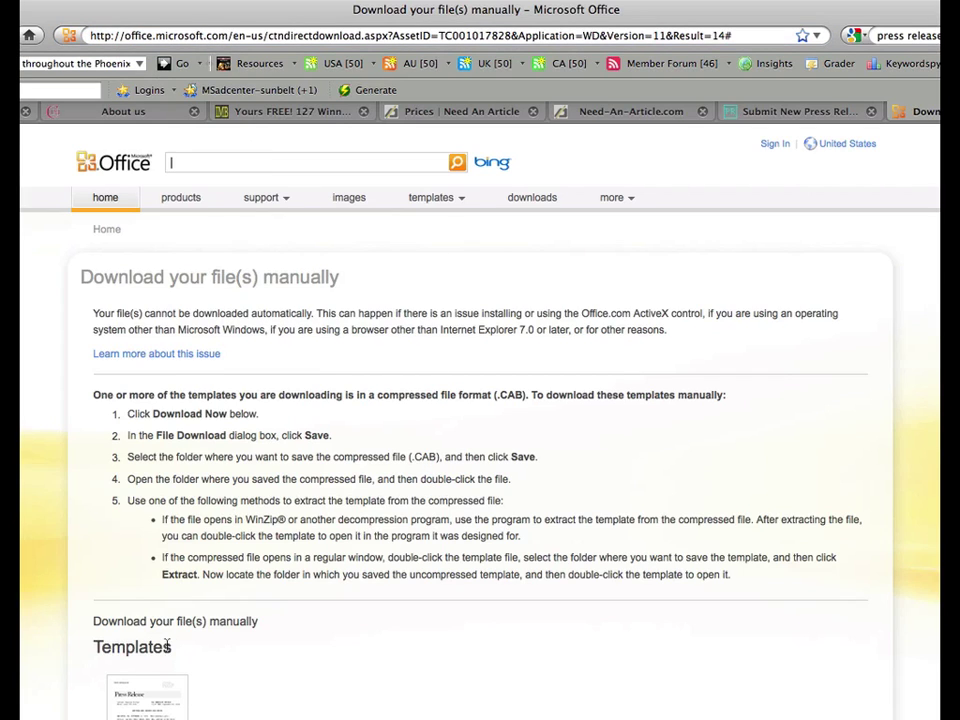
scroll(167, 645, "down", 4)
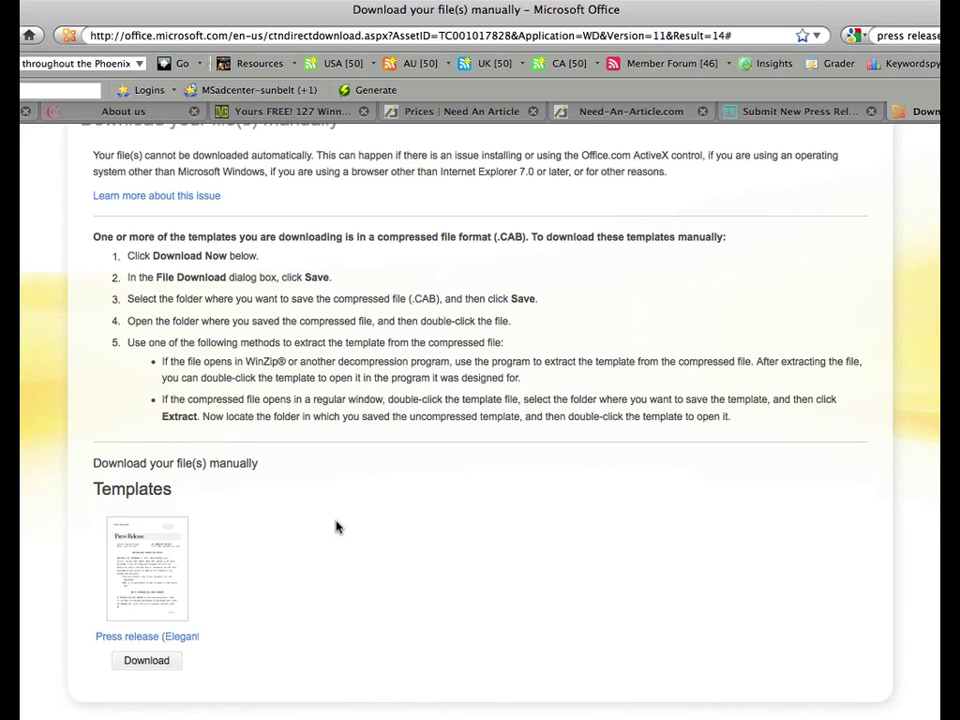
scroll(336, 527, "up", 1)
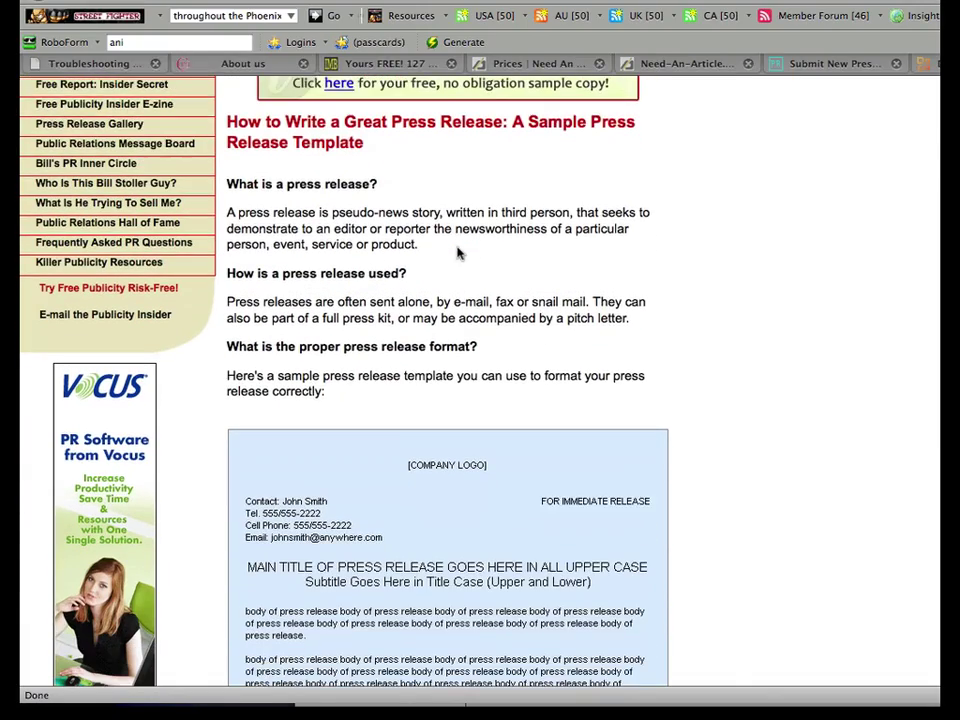
Dismiss the guide's newsletter sign-up popup and glance at the PRLog and Need-An-Article tabs
scroll(480, 220, "up", 5)
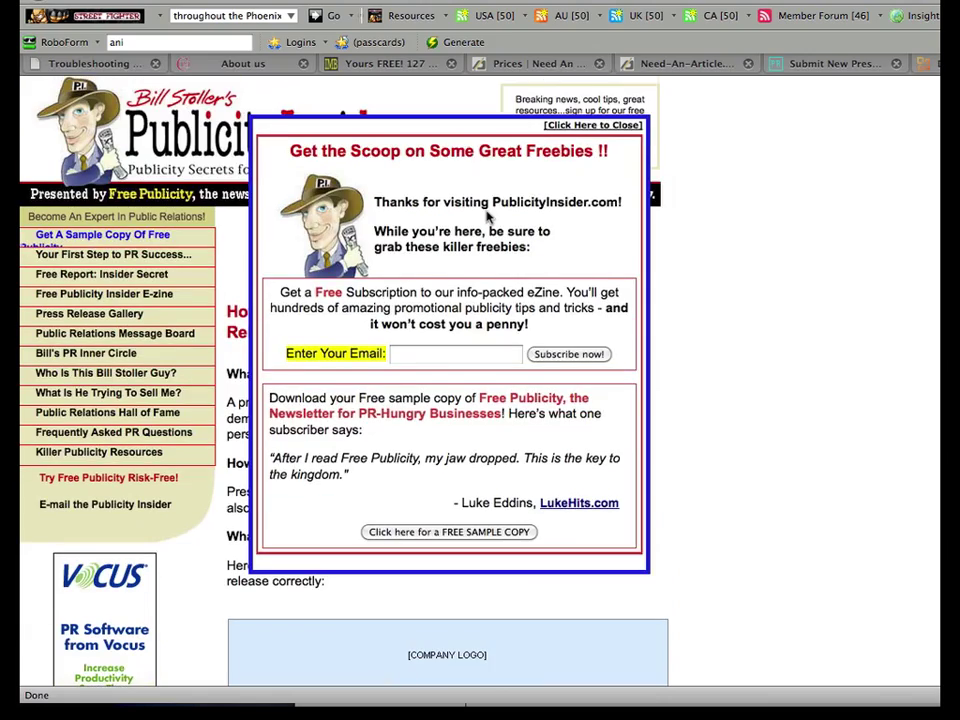
left_click(593, 125)
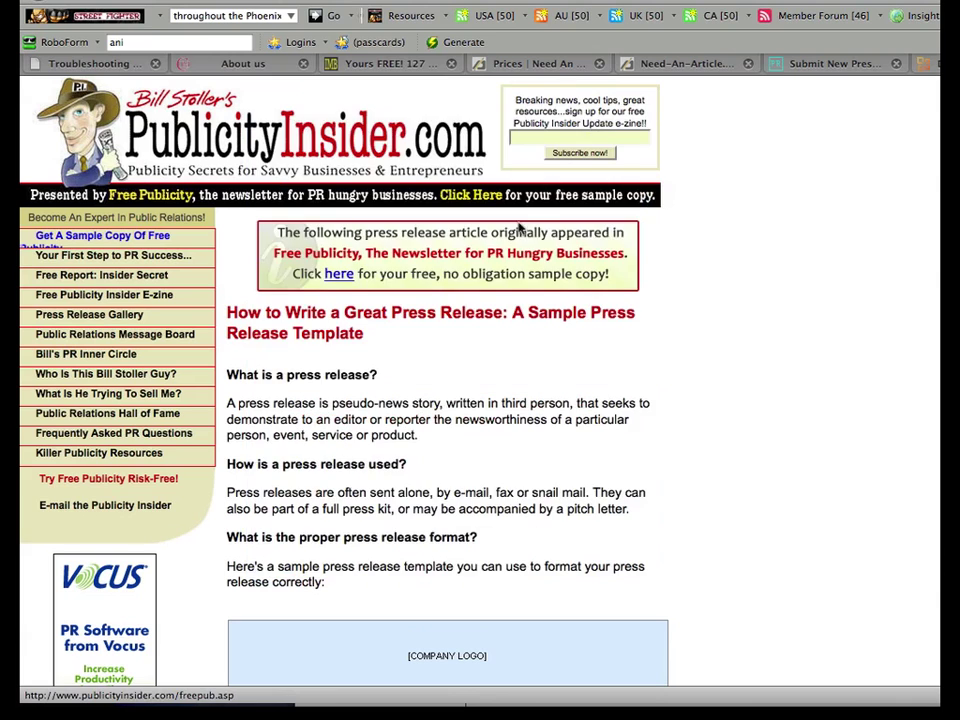
scroll(518, 228, "down", 10)
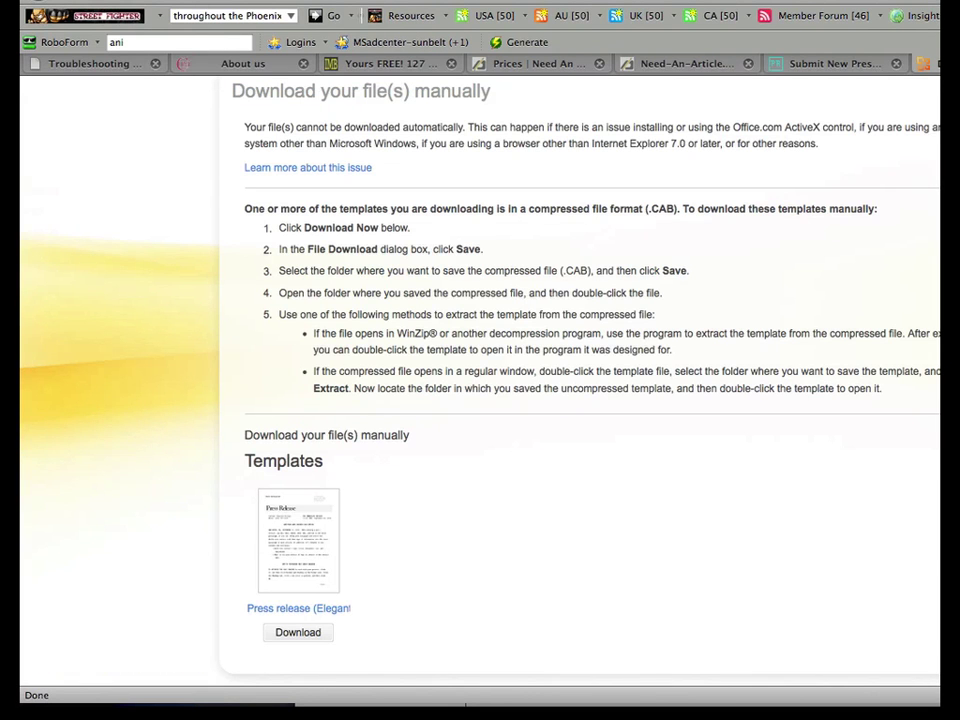
left_click(835, 63)
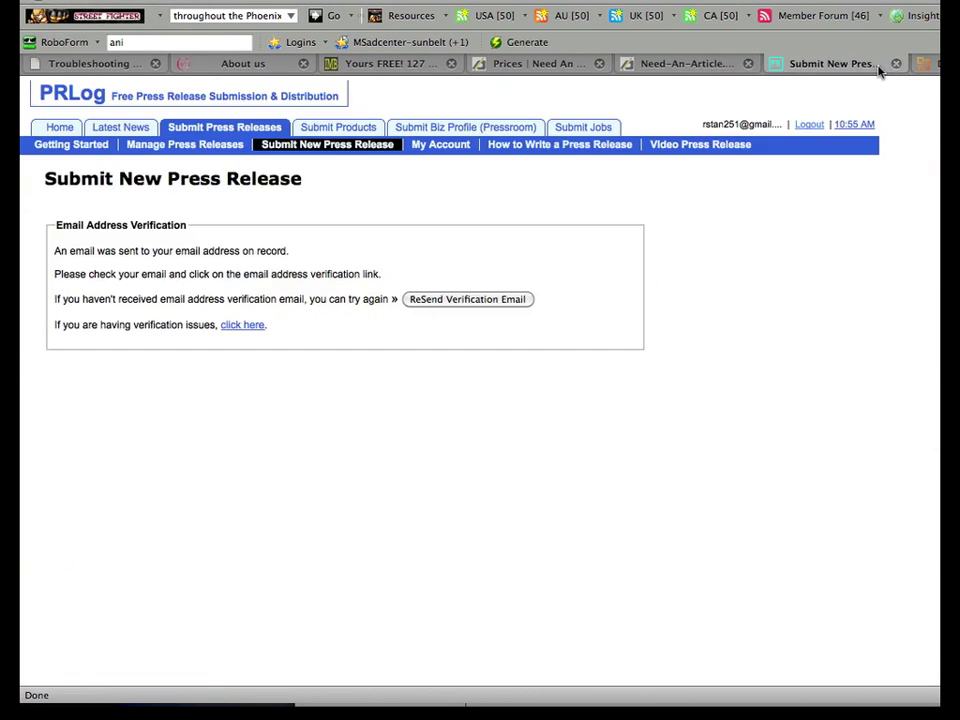
left_click(700, 66)
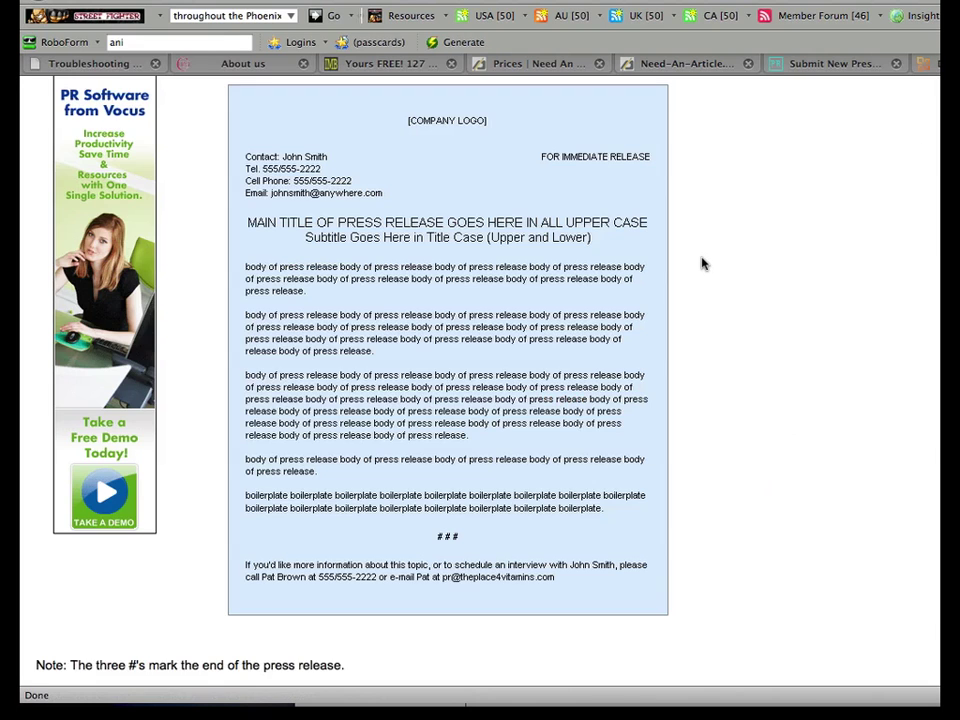
Read the guide's bad headline example and the good 'POP STAR' headline example
scroll(700, 261, "down", 10)
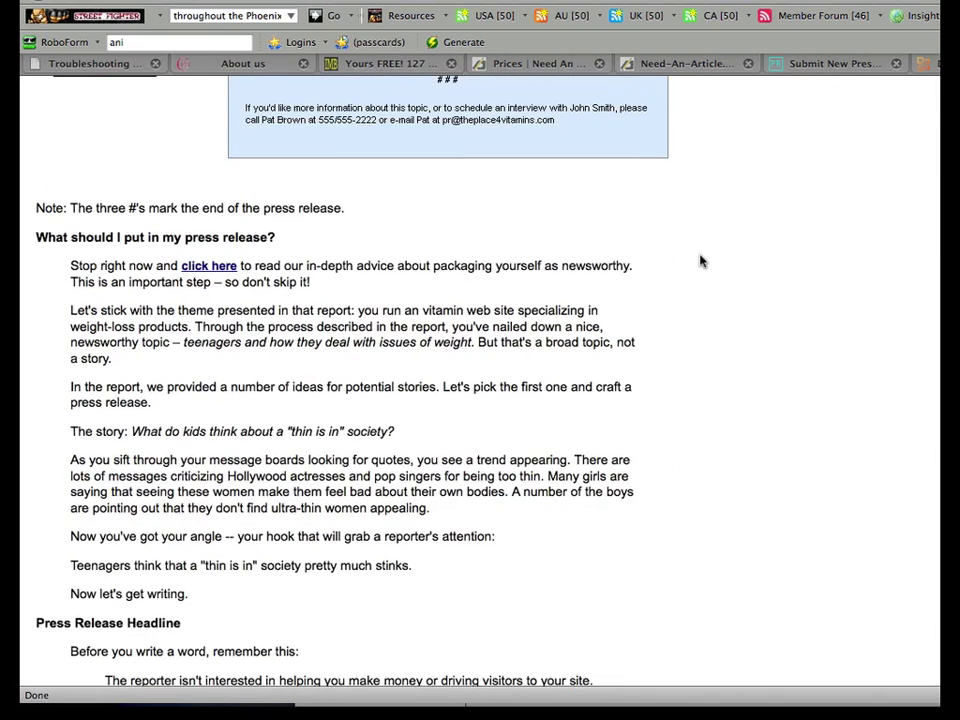
scroll(700, 261, "down", 2)
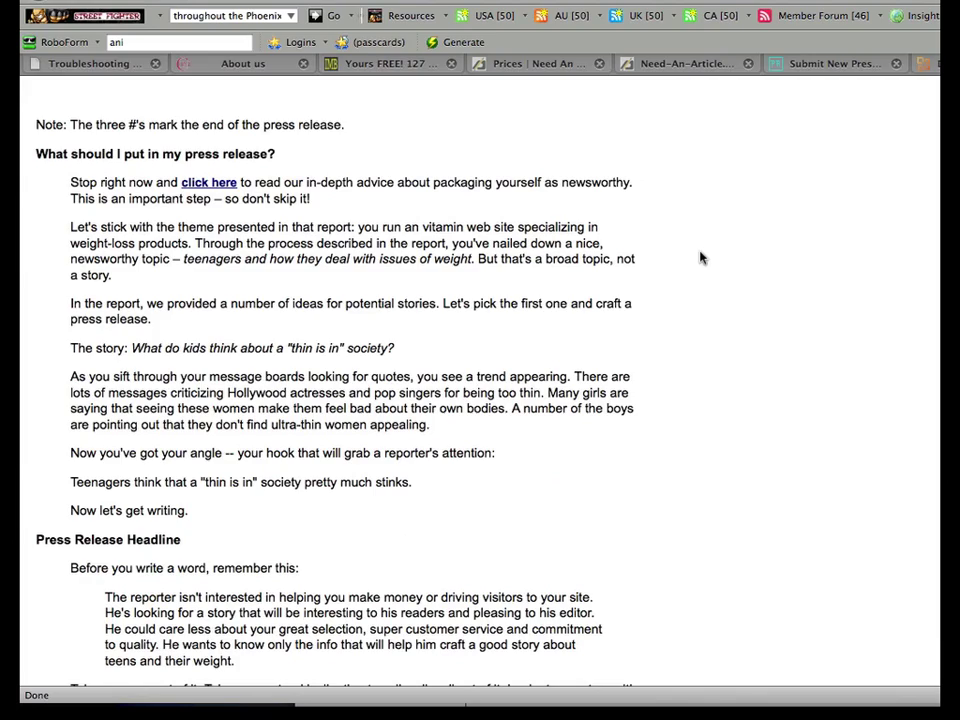
scroll(700, 258, "down", 7)
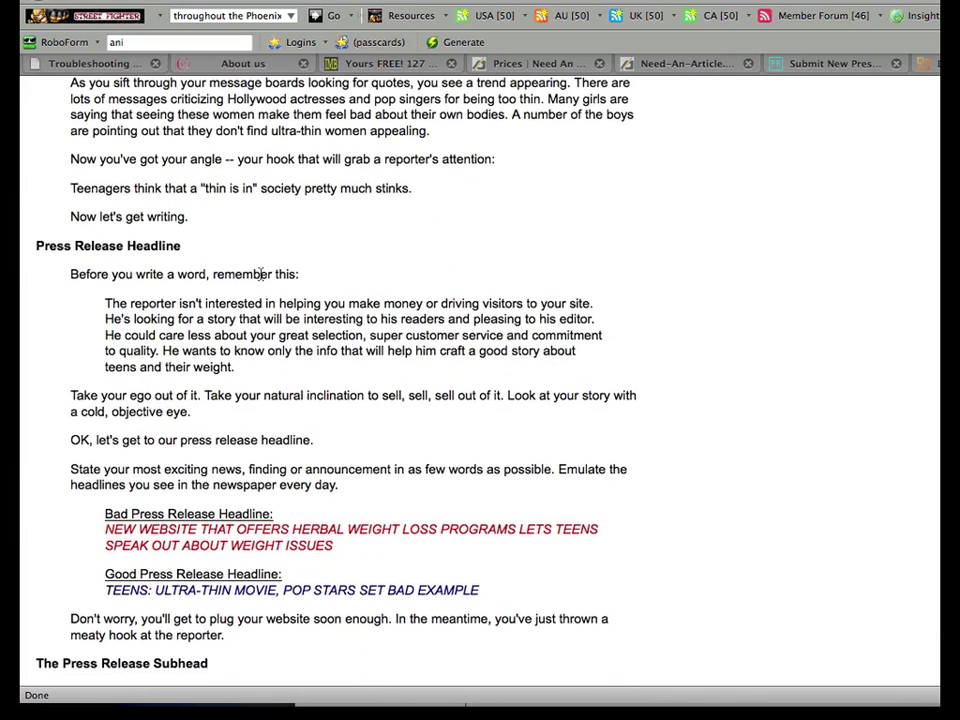
scroll(150, 405, "down", 4)
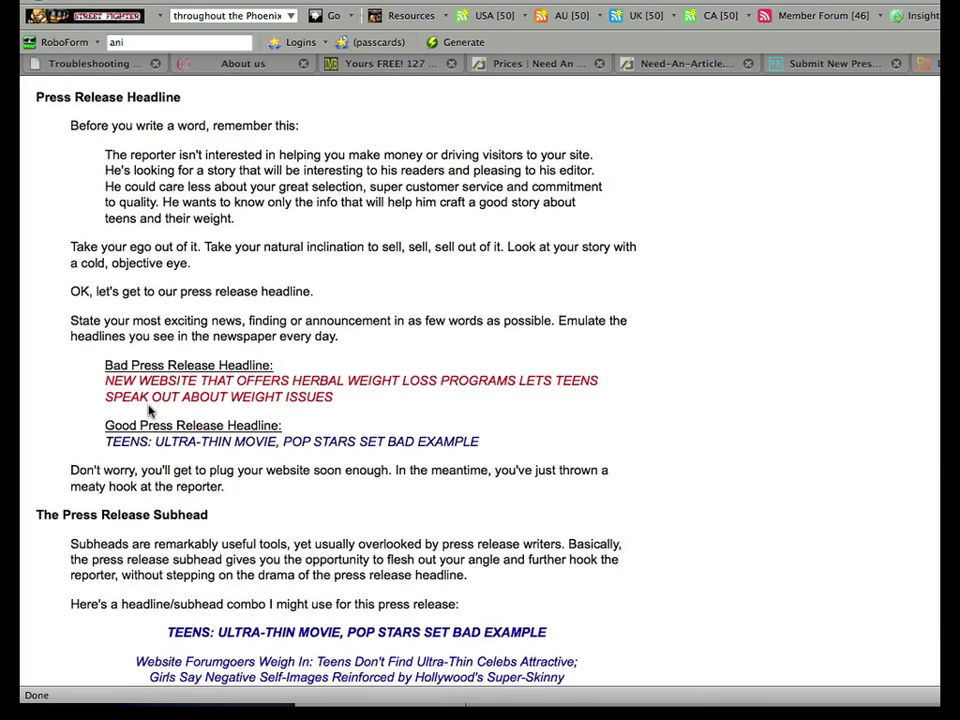
left_click_drag(104, 381, 386, 398)
left_click(386, 398)
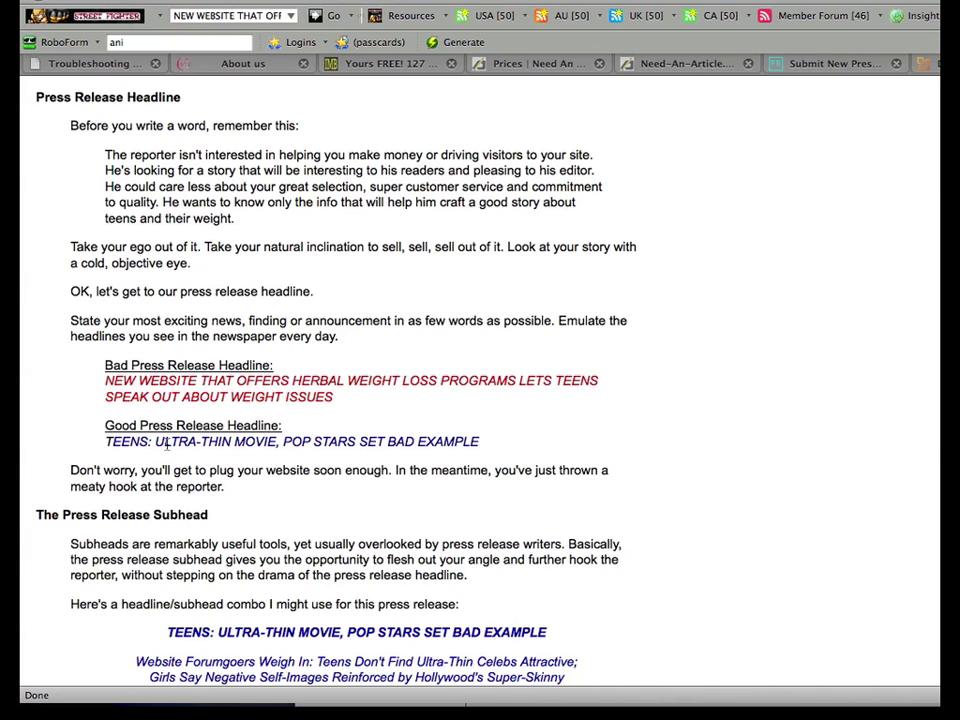
left_click_drag(283, 441, 347, 441)
left_click(347, 441)
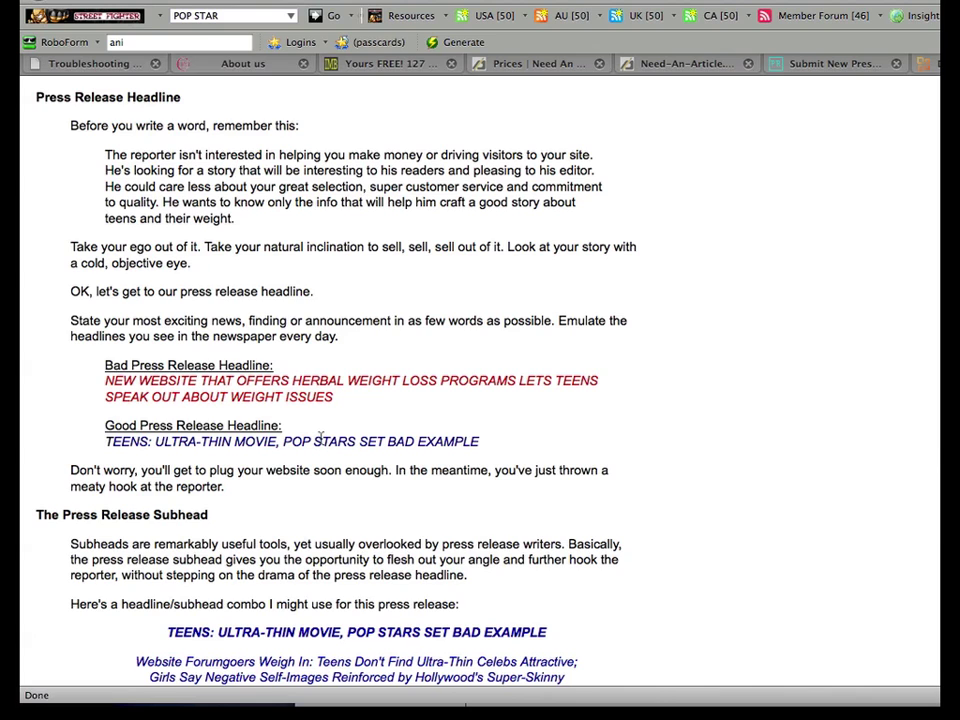
Read the Press Release Lead section, including its 'no hype, just the facts' advice
scroll(320, 435, "down", 5)
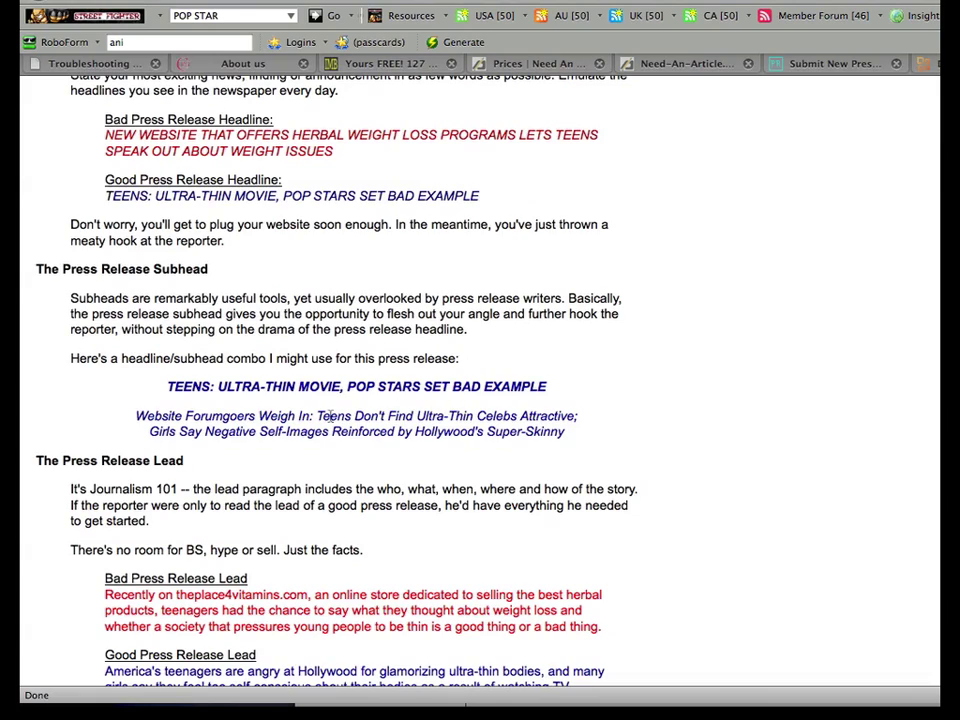
scroll(330, 416, "down", 8)
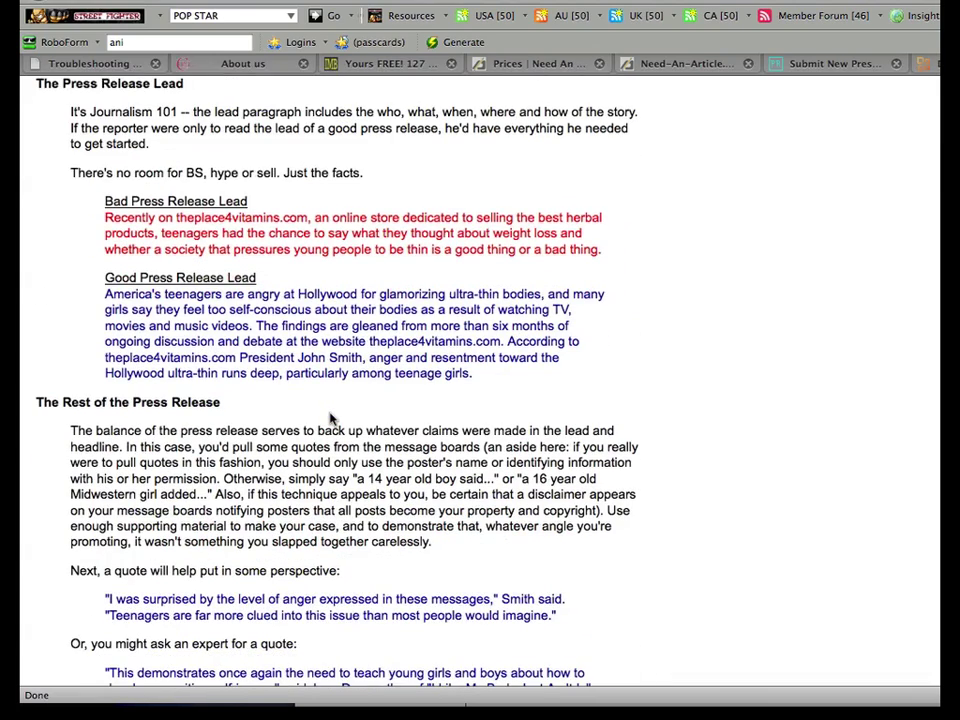
scroll(330, 418, "up", 1)
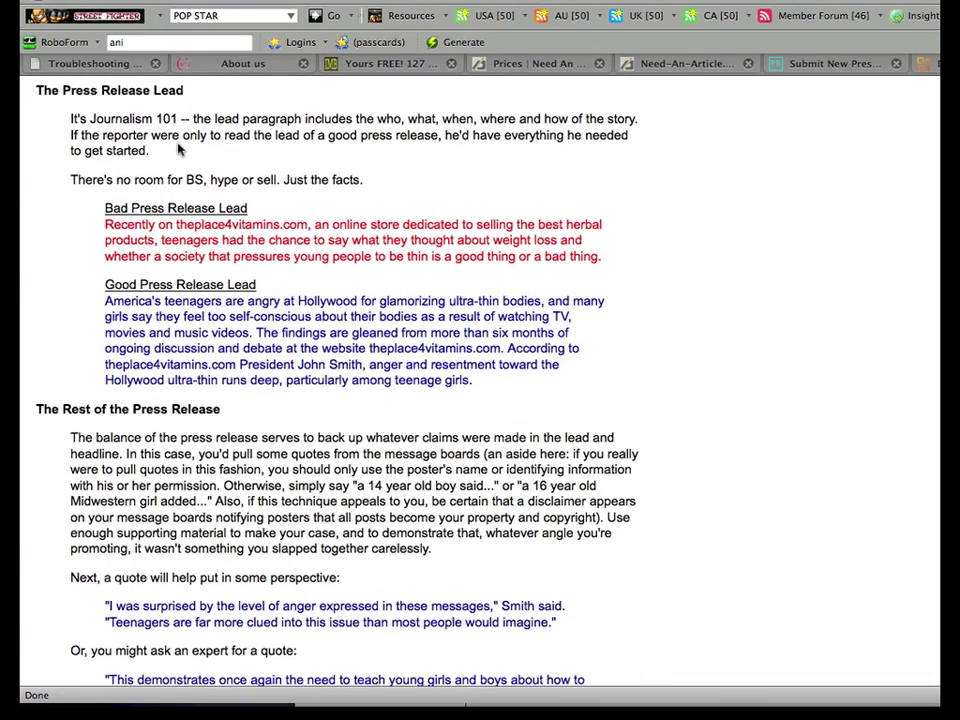
left_click_drag(66, 92, 180, 120)
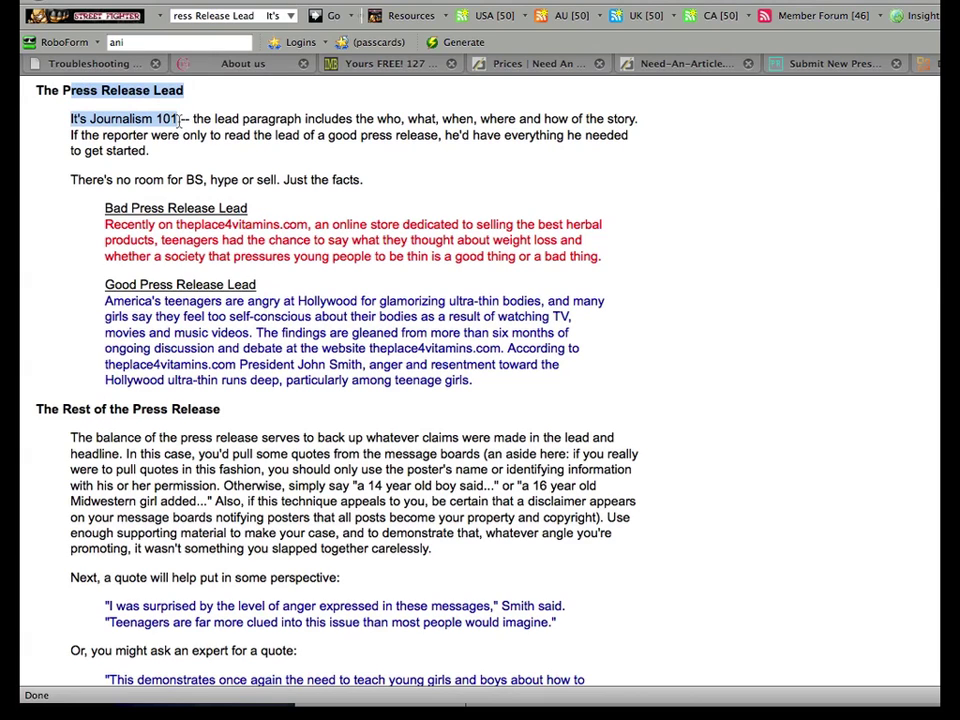
left_click(157, 126)
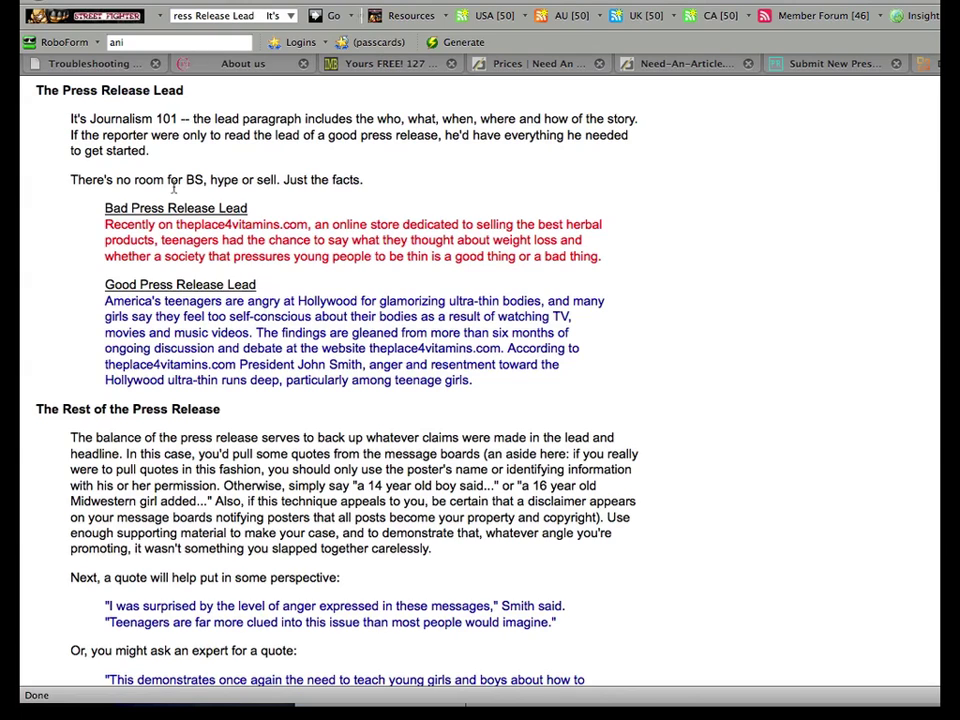
left_click_drag(123, 181, 320, 203)
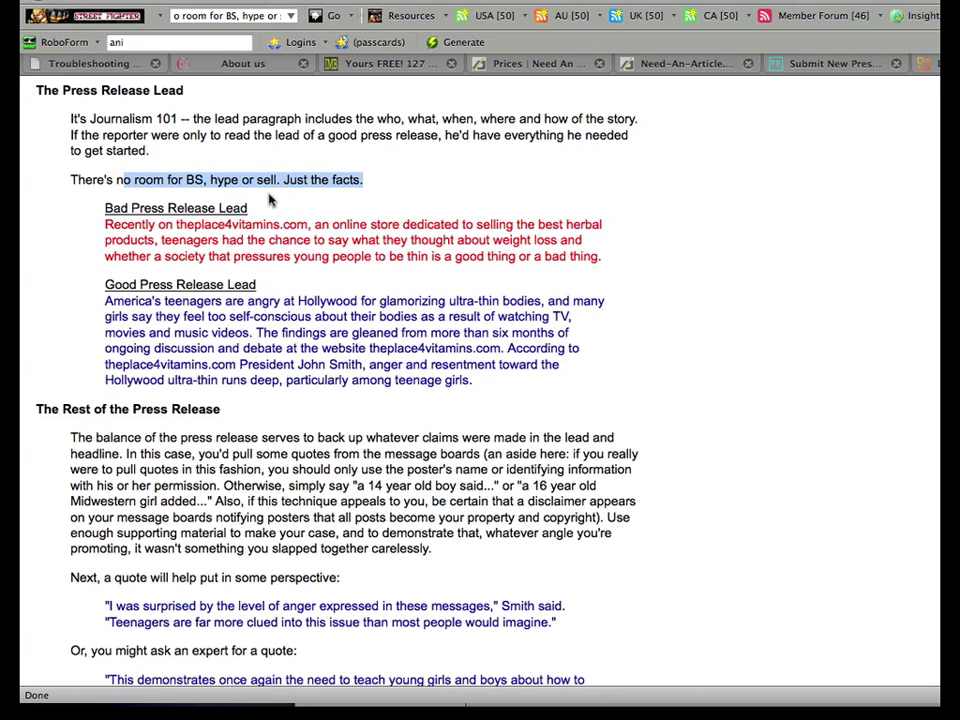
left_click(316, 274)
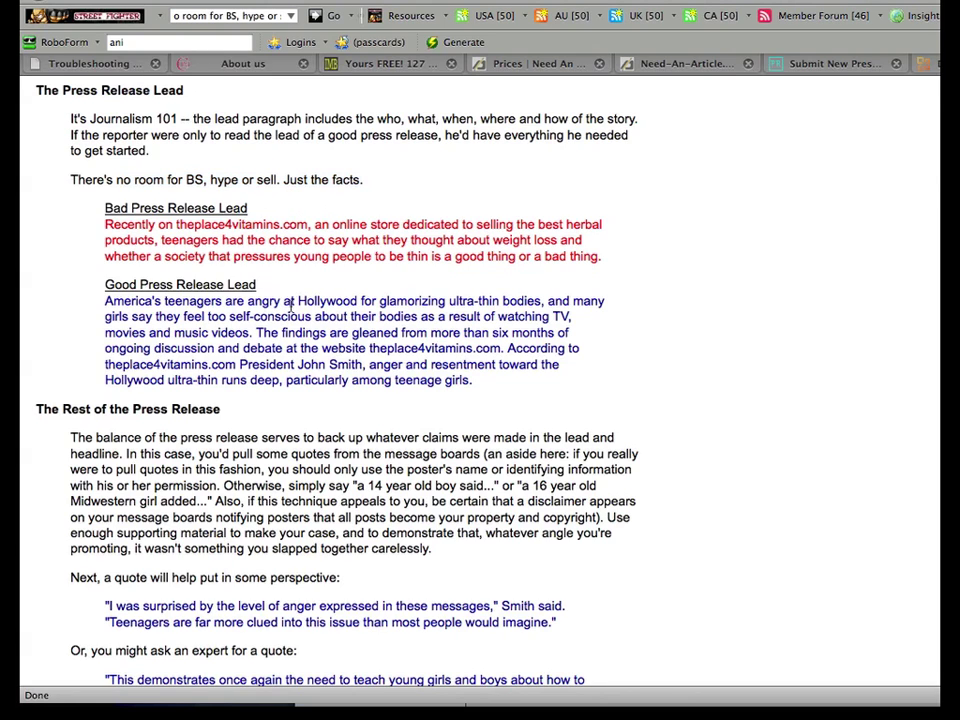
scroll(197, 305, "down", 10)
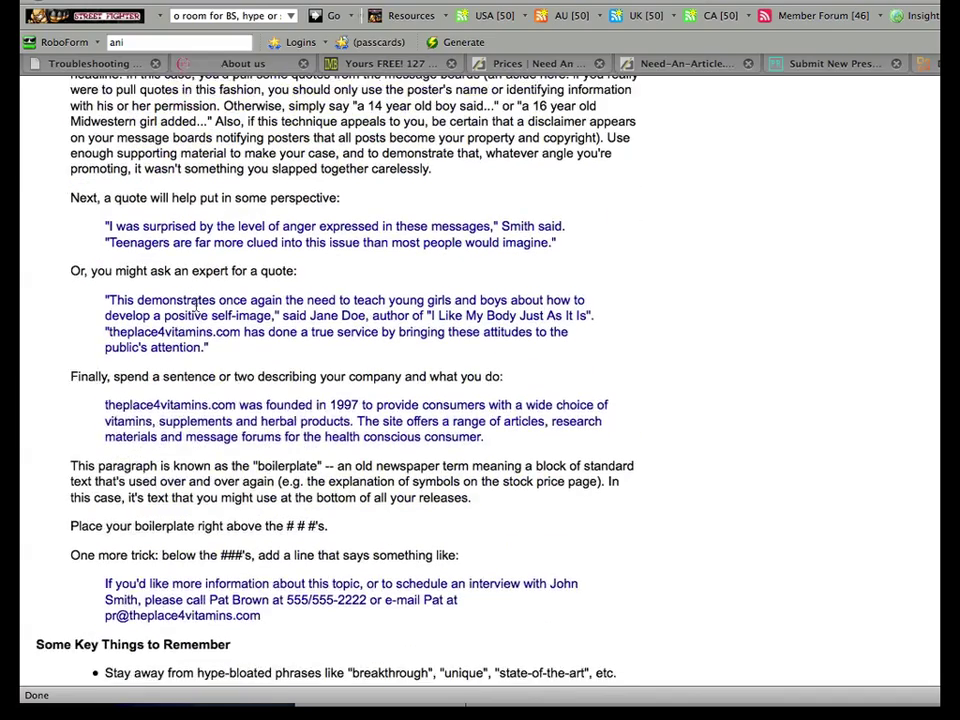
scroll(293, 478, "down", 7)
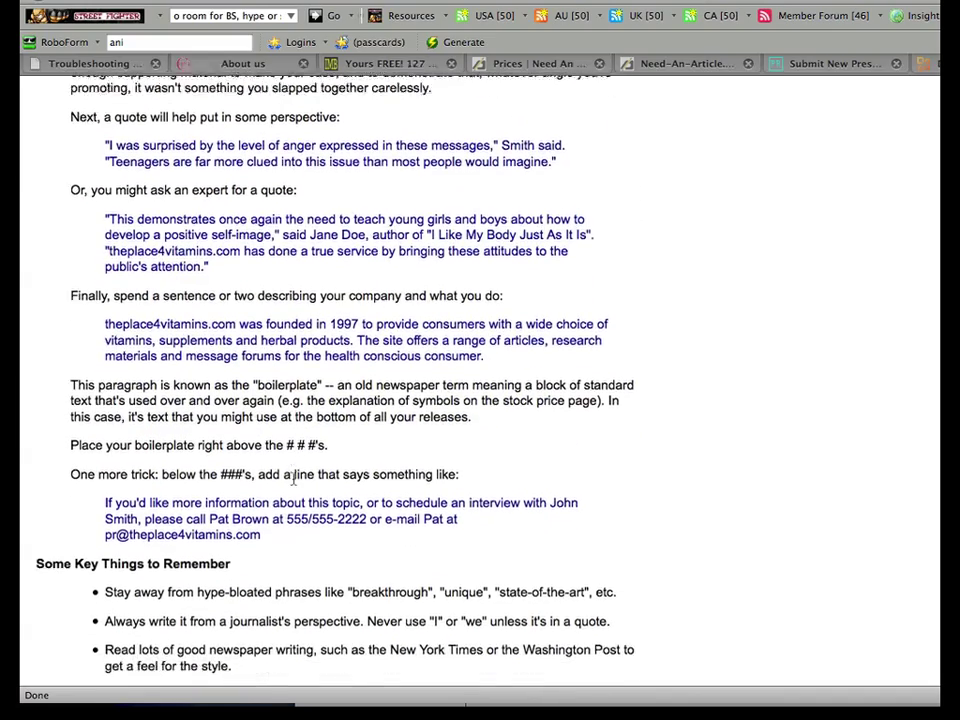
scroll(293, 482, "up", 20)
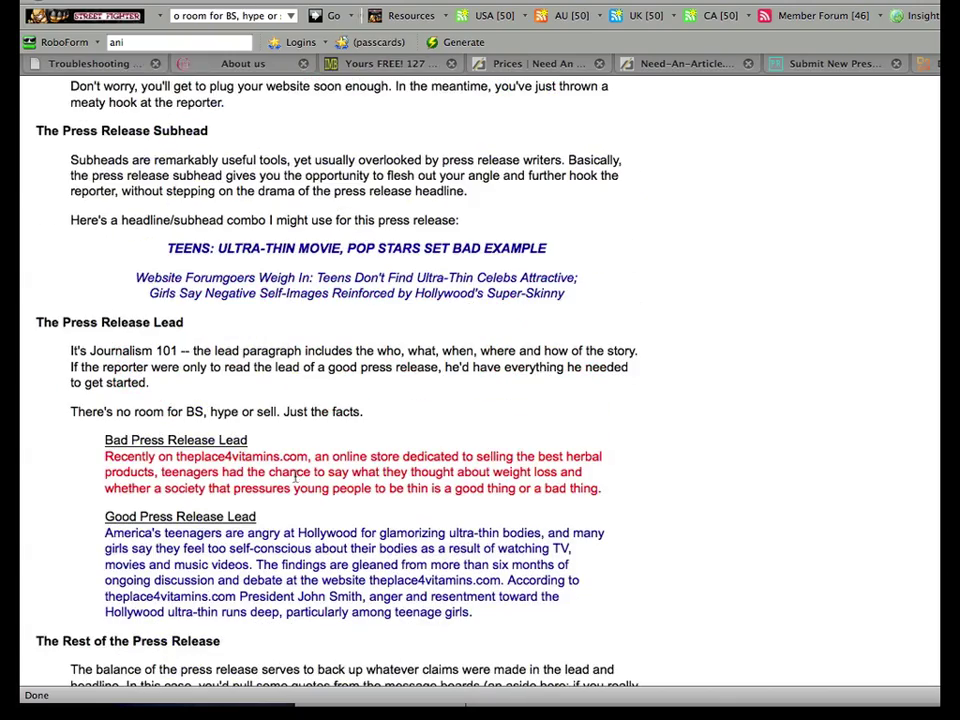
Check the Need-An-Article form, then return to the writing guide and scroll on
left_click(700, 66)
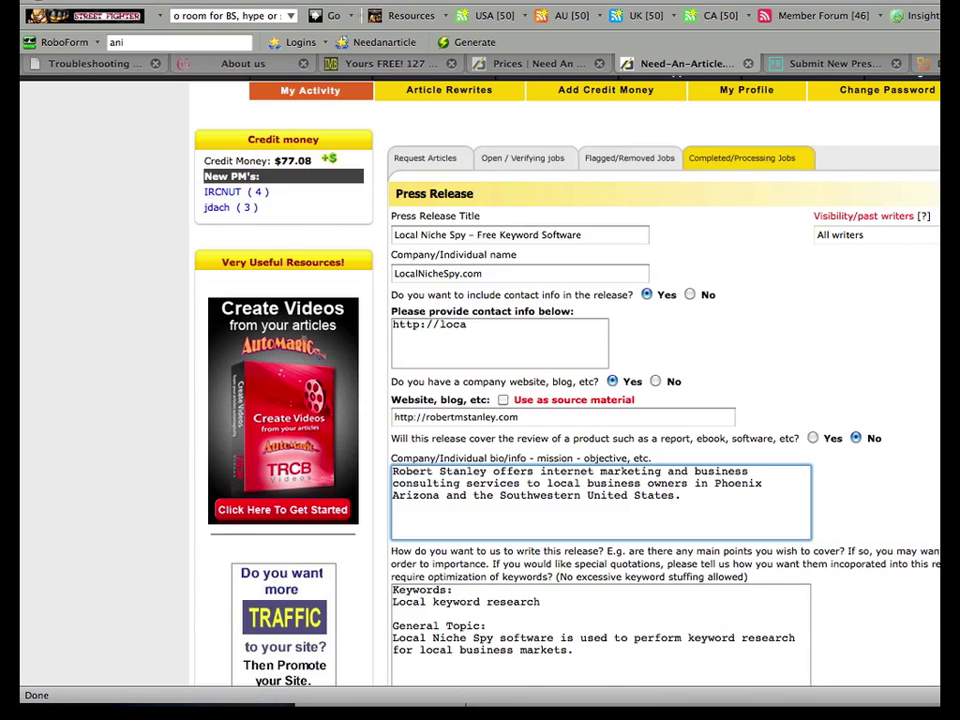
key("ctrl+Tab")
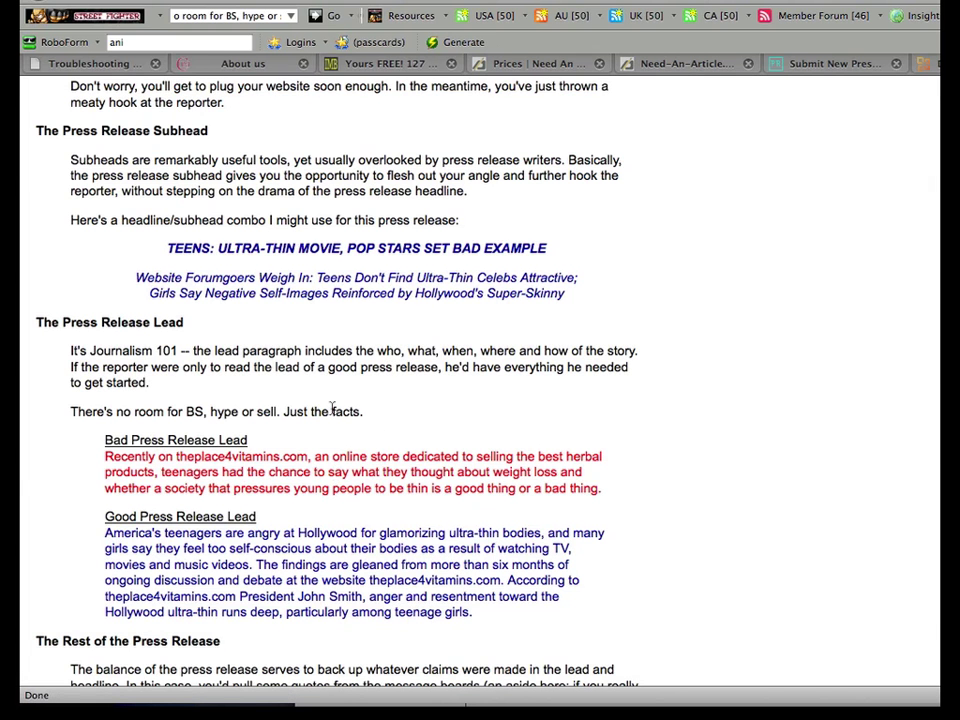
scroll(332, 409, "down", 2)
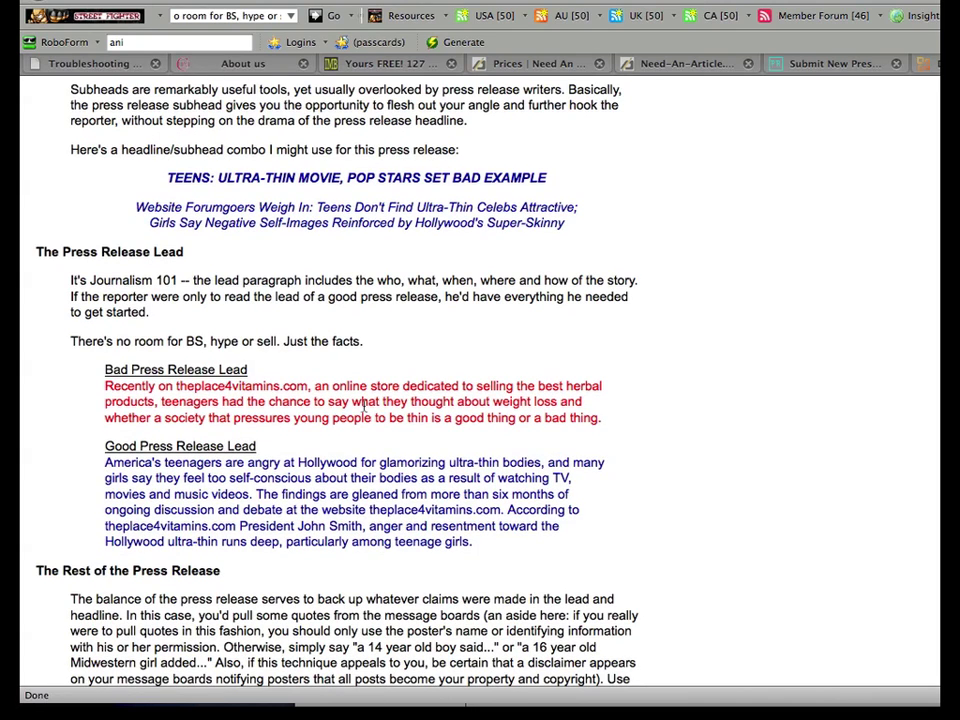
Bring the Viral Submitter Pro submission form forward and place the cursor in its Header field
mouse_move(610, 710)
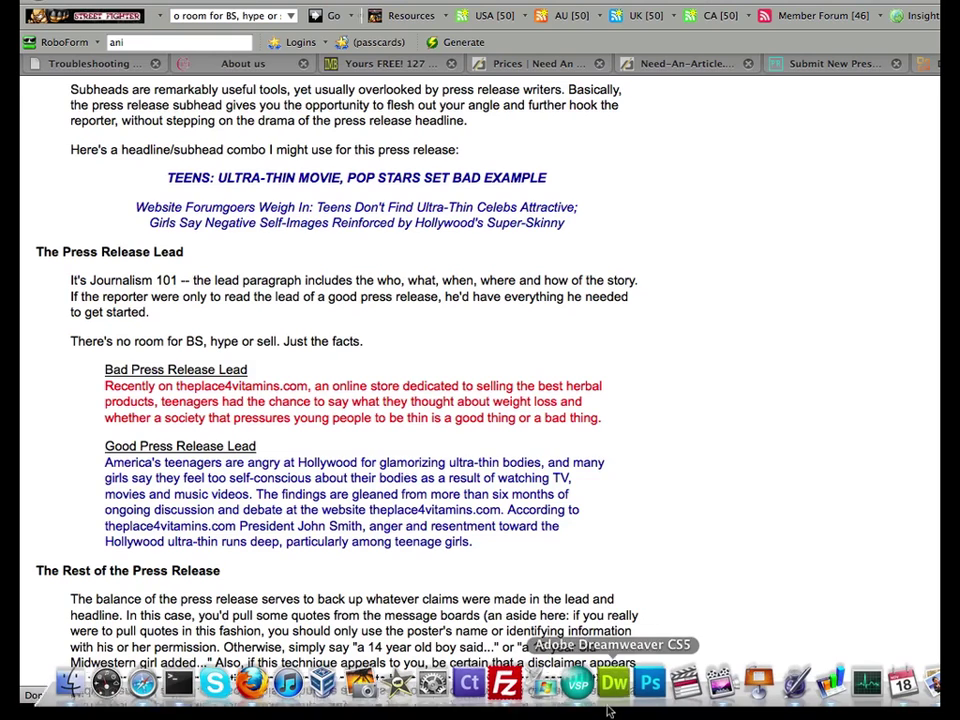
left_click(565, 683)
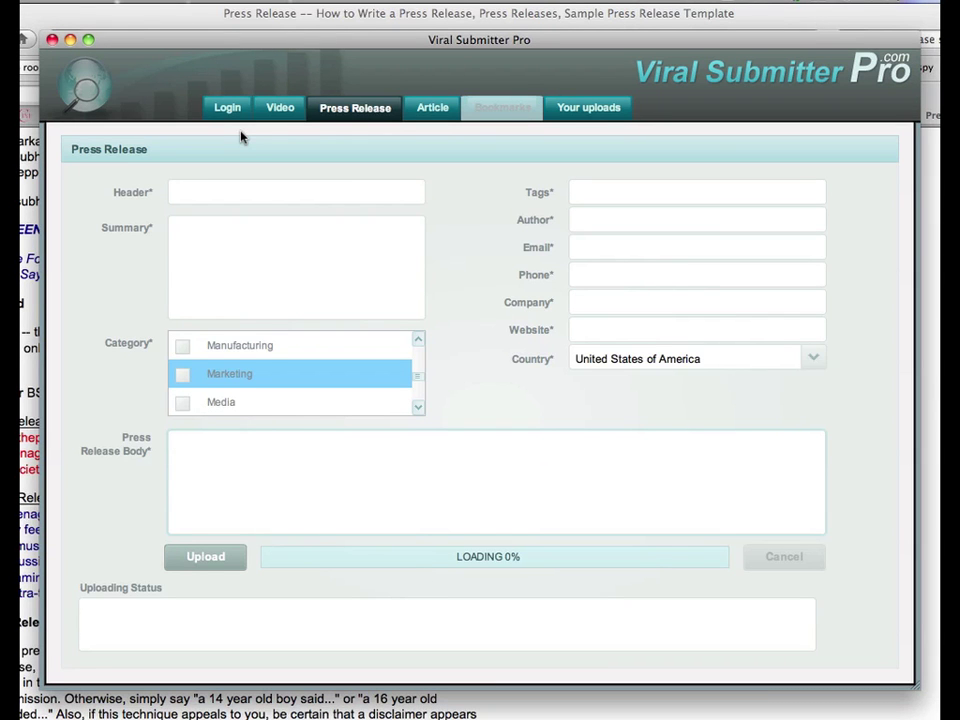
left_click(240, 190)
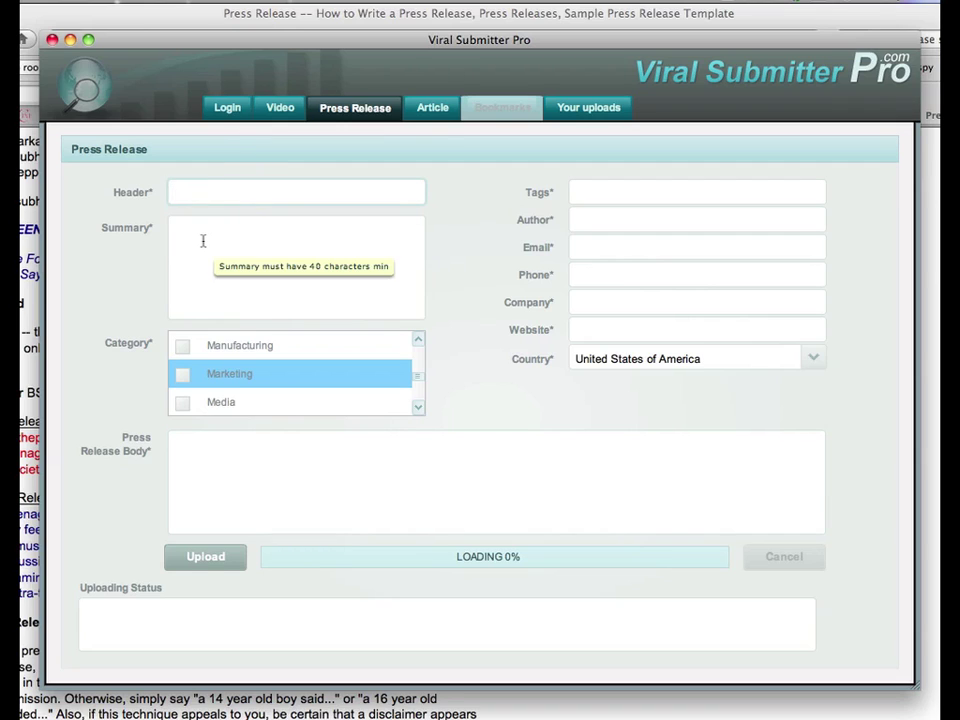
Browse the category list through Marketing, Accounting, Science and Deals, ending on Manufacturing
left_click(278, 346)
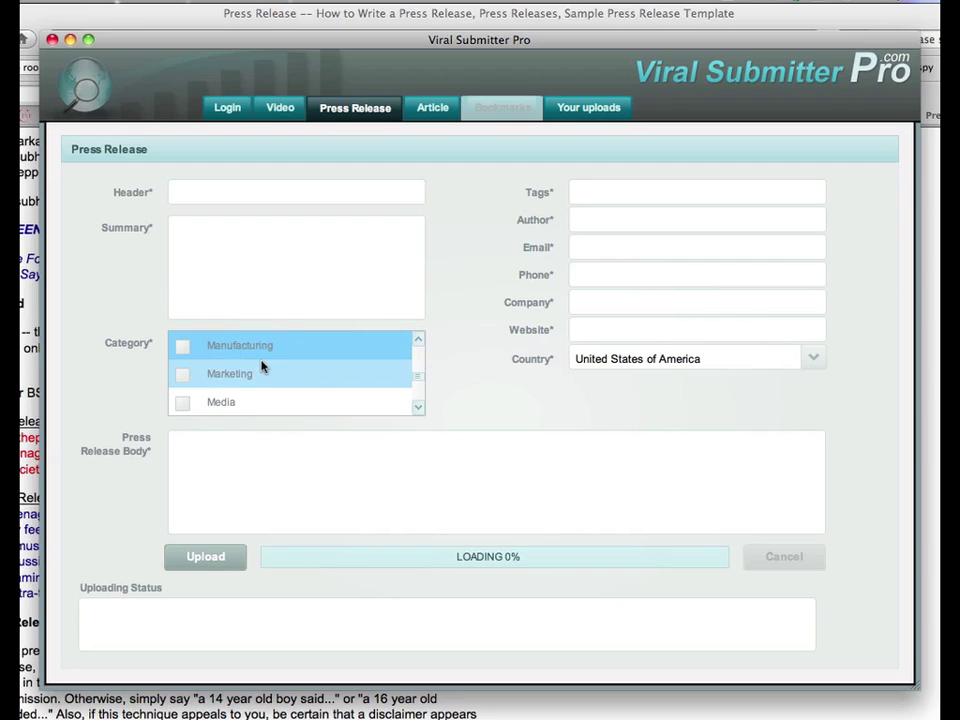
left_click(262, 370)
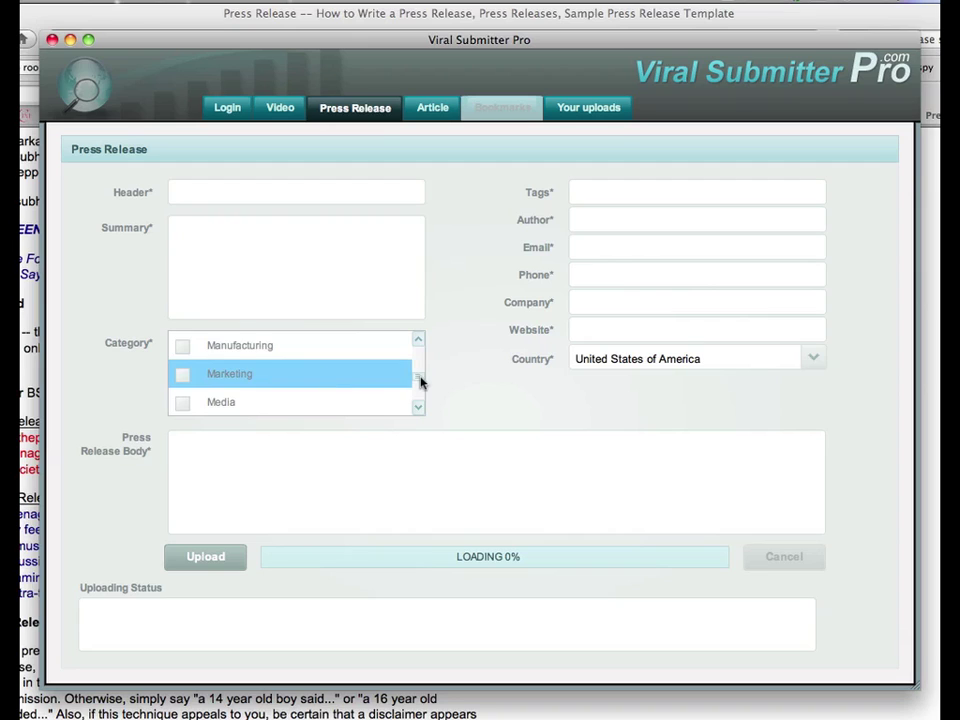
left_click_drag(421, 379, 419, 341)
left_click(328, 344)
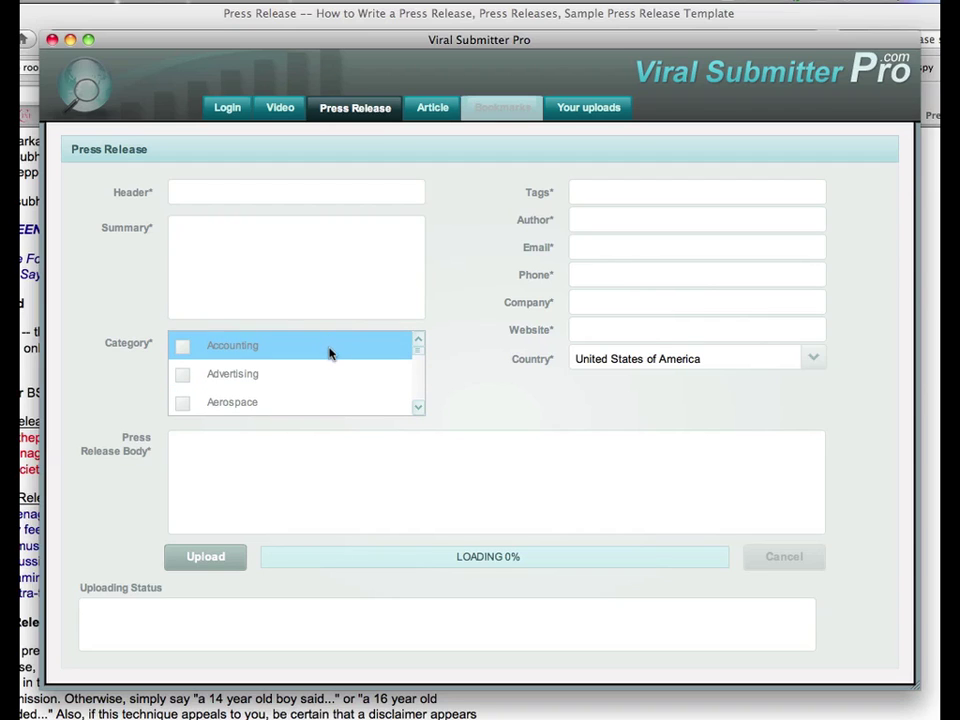
key("s")
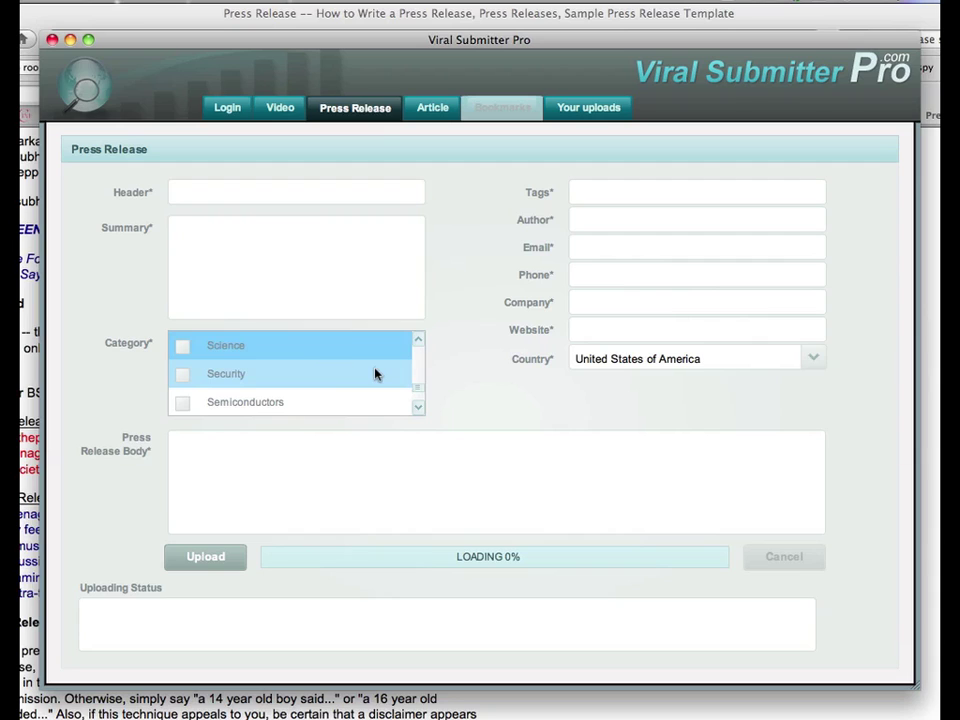
key("d")
key("m")
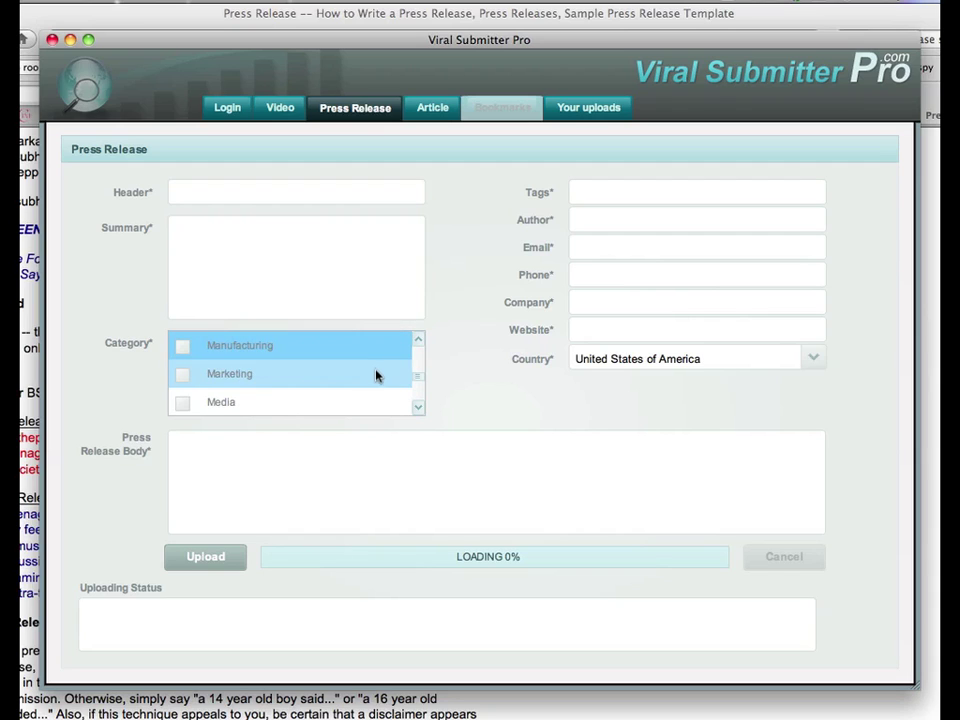
Step through the Body, Header, Summary and Tags fields, then hide Viral Submitter Pro
left_click(348, 488)
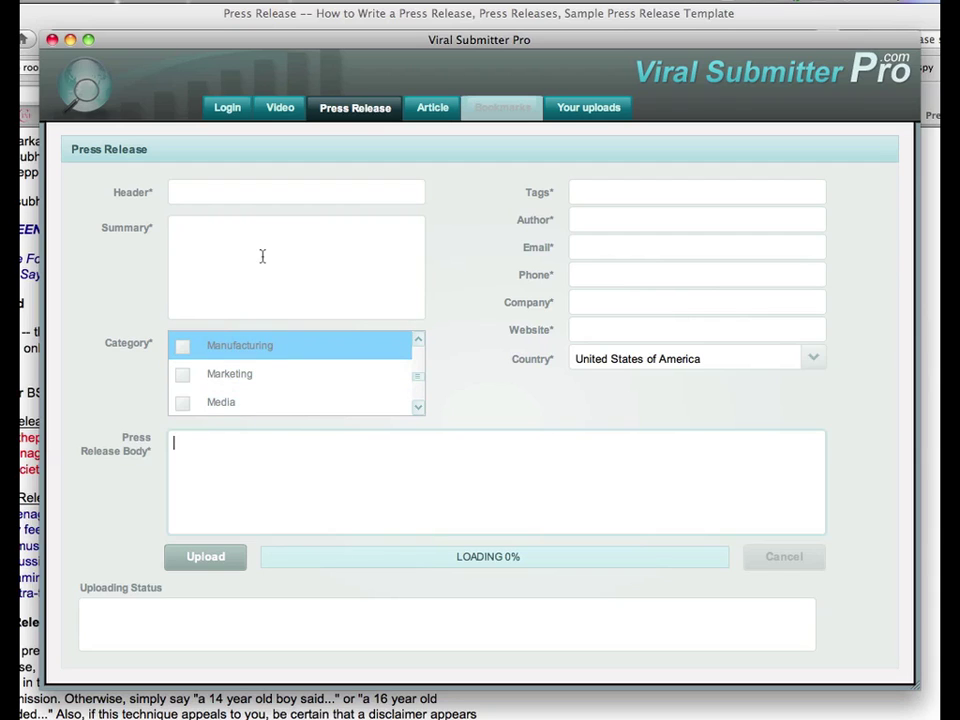
left_click(205, 192)
left_click(203, 248)
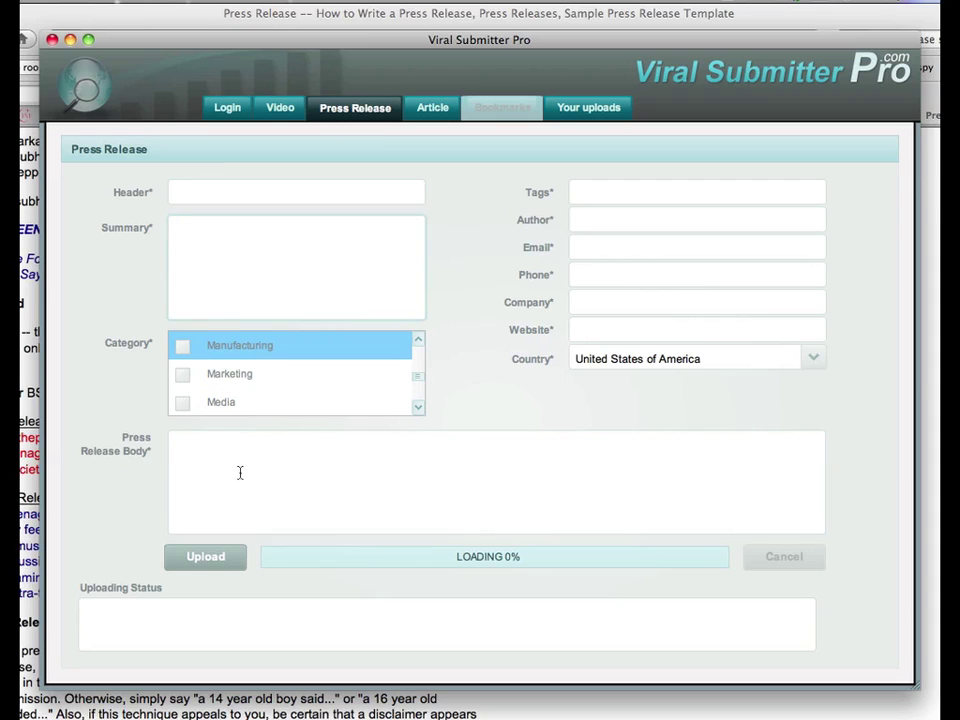
left_click(240, 471)
left_click(582, 194)
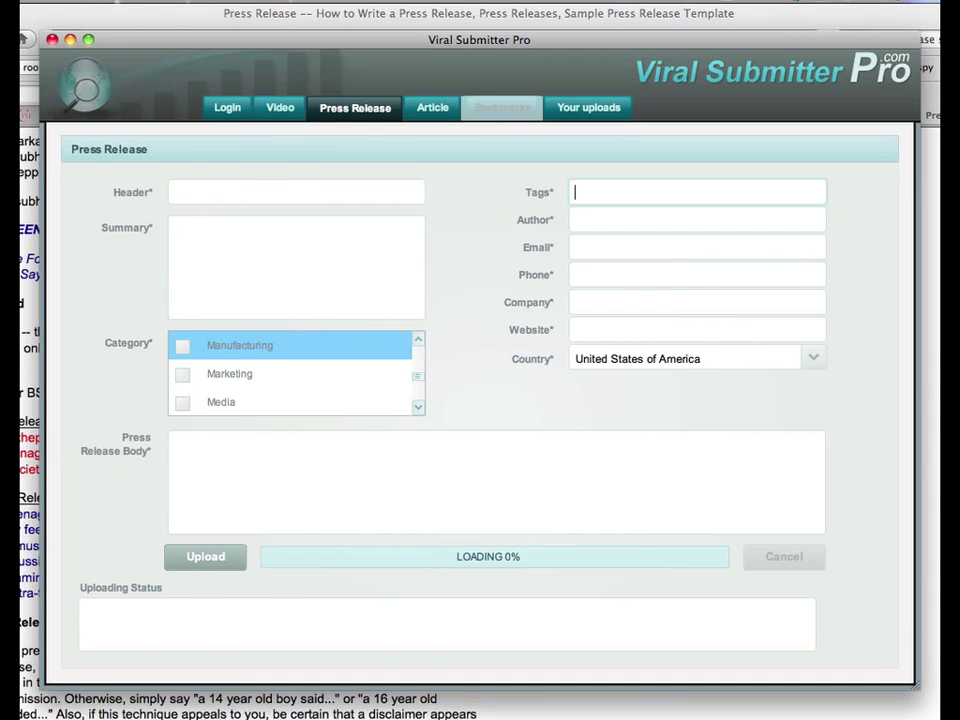
key("super+Tab")
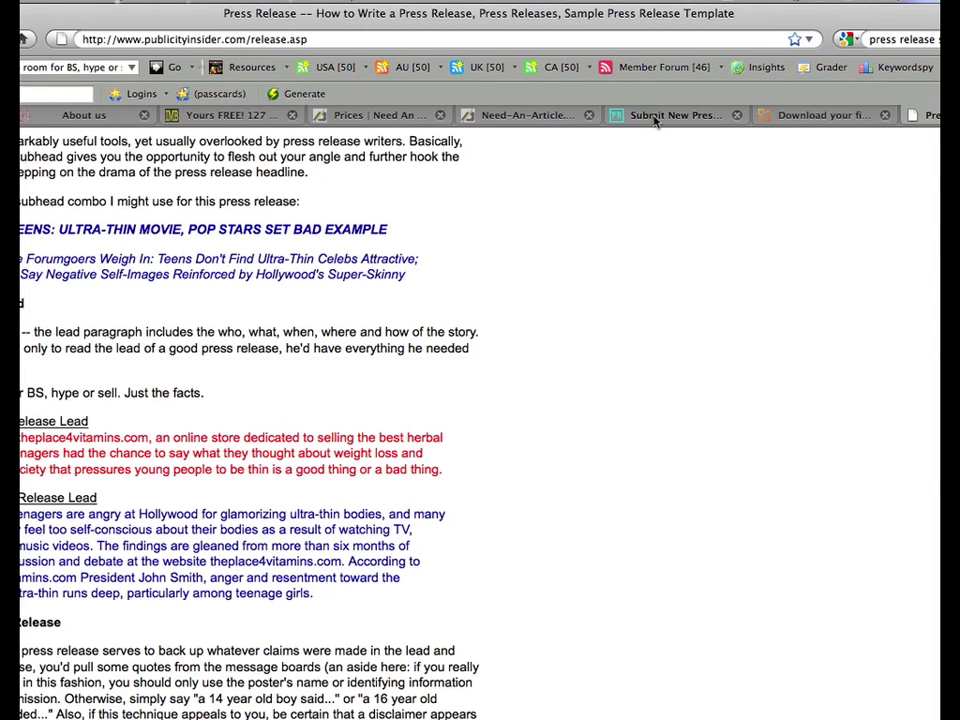
Open PRLog's Submit New Press Release page and bring Viral Submitter Pro back up
left_click(655, 120)
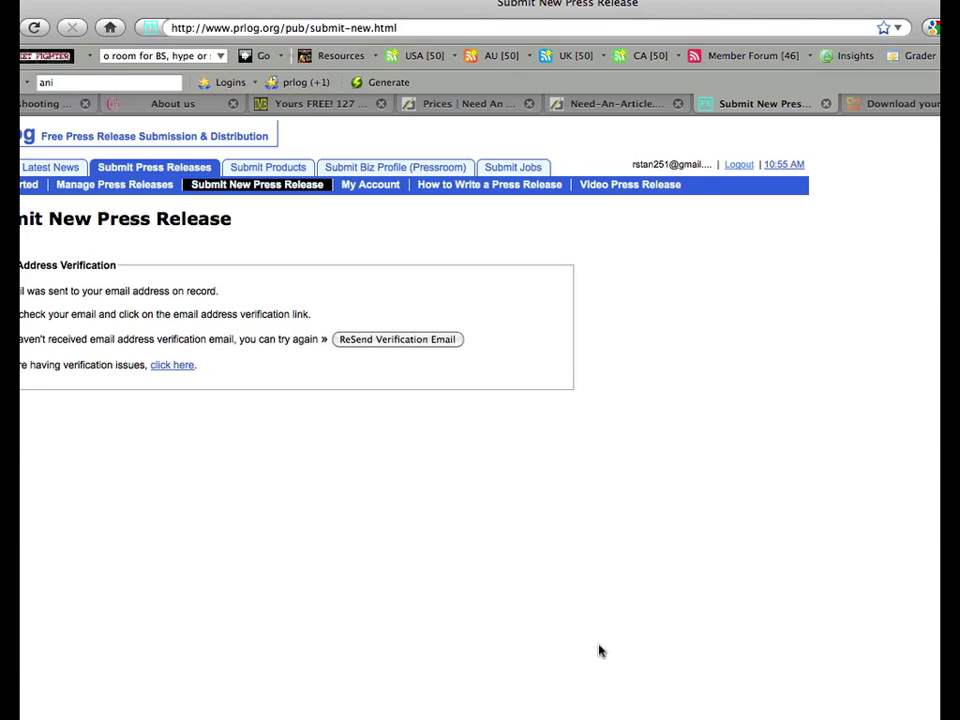
mouse_move(612, 712)
left_click(506, 712)
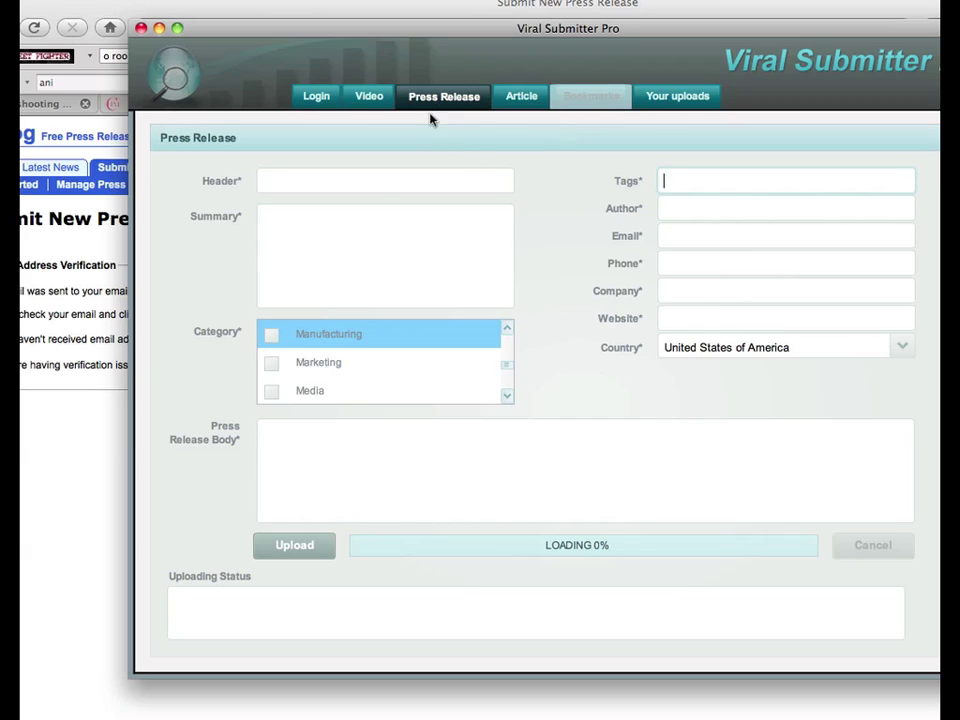
Review the saved site logins, then the empty PRLog Press Release uploads list
left_click(316, 97)
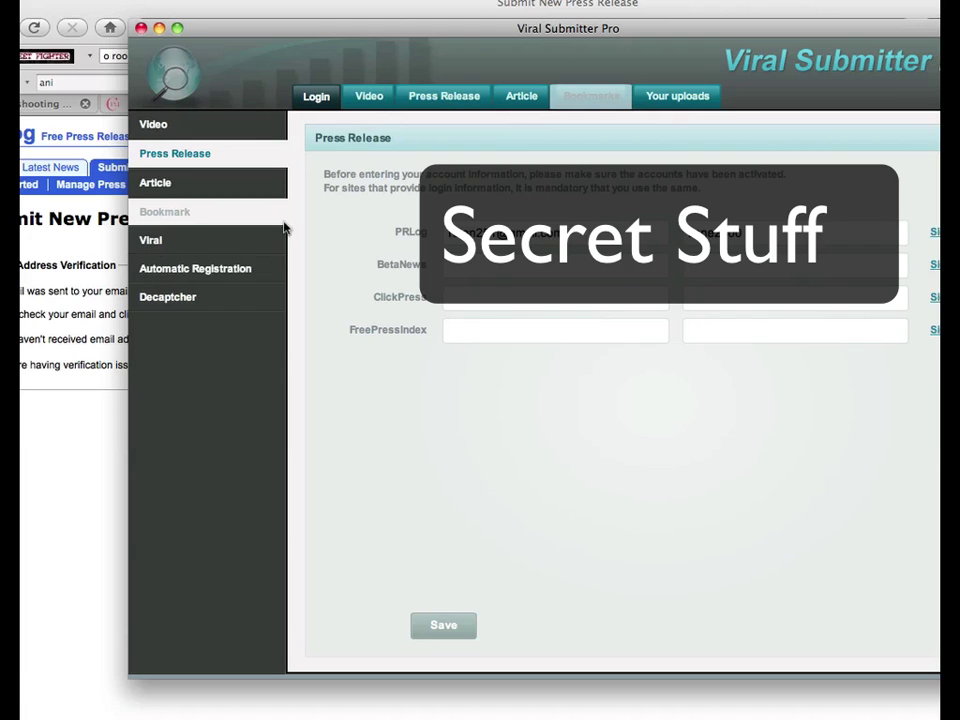
left_click(678, 97)
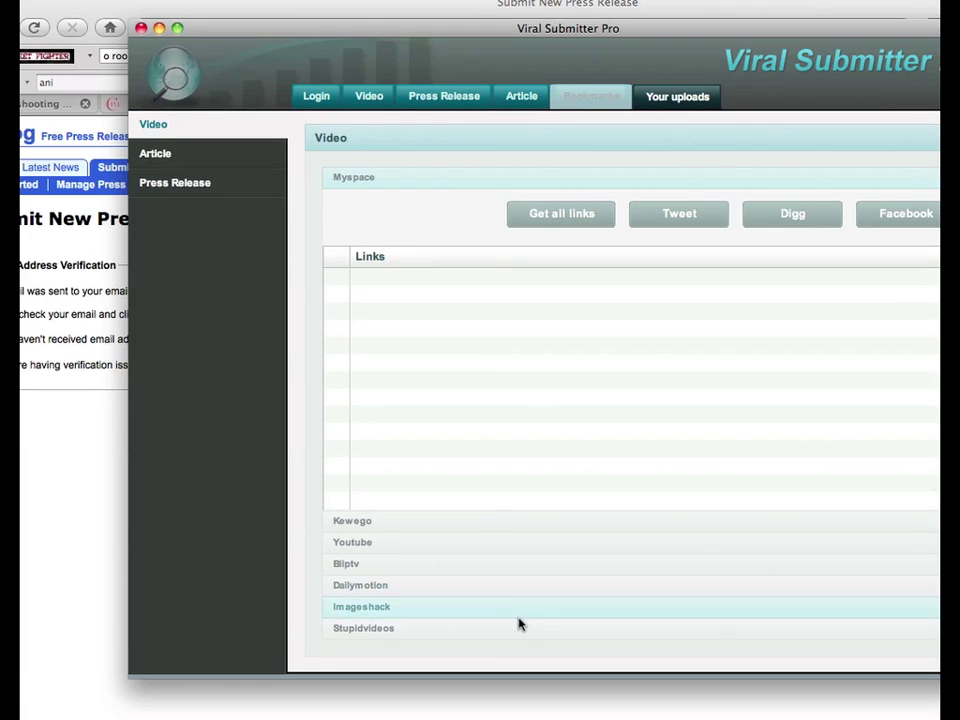
left_click(175, 183)
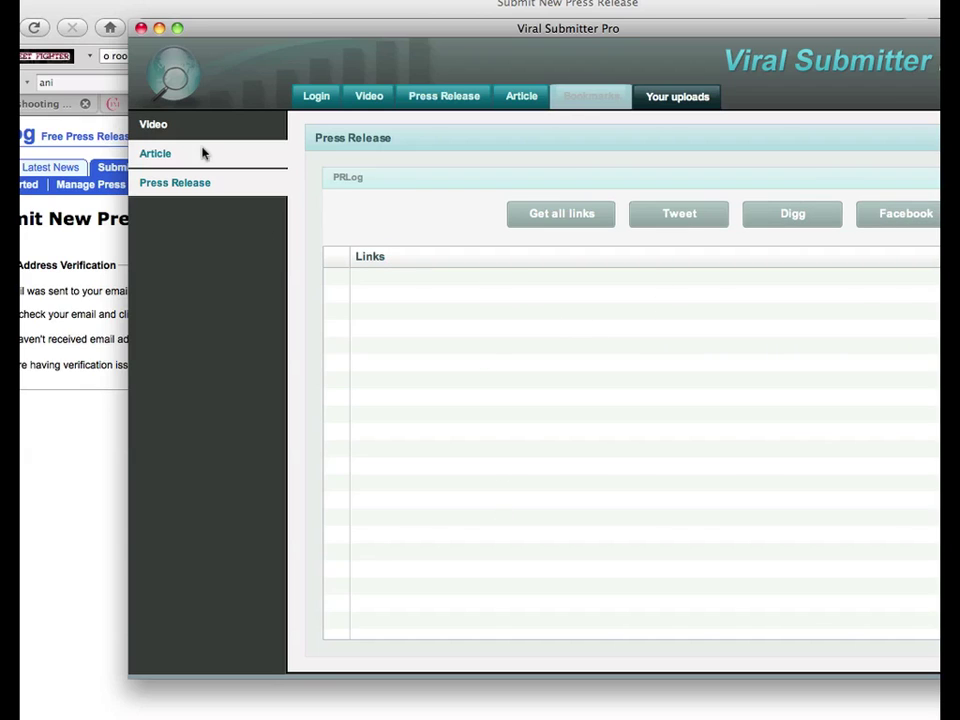
Glance at the PRLog, Need An Article and Office tabs, then scroll the guide's subhead and lead examples
left_click(77, 457)
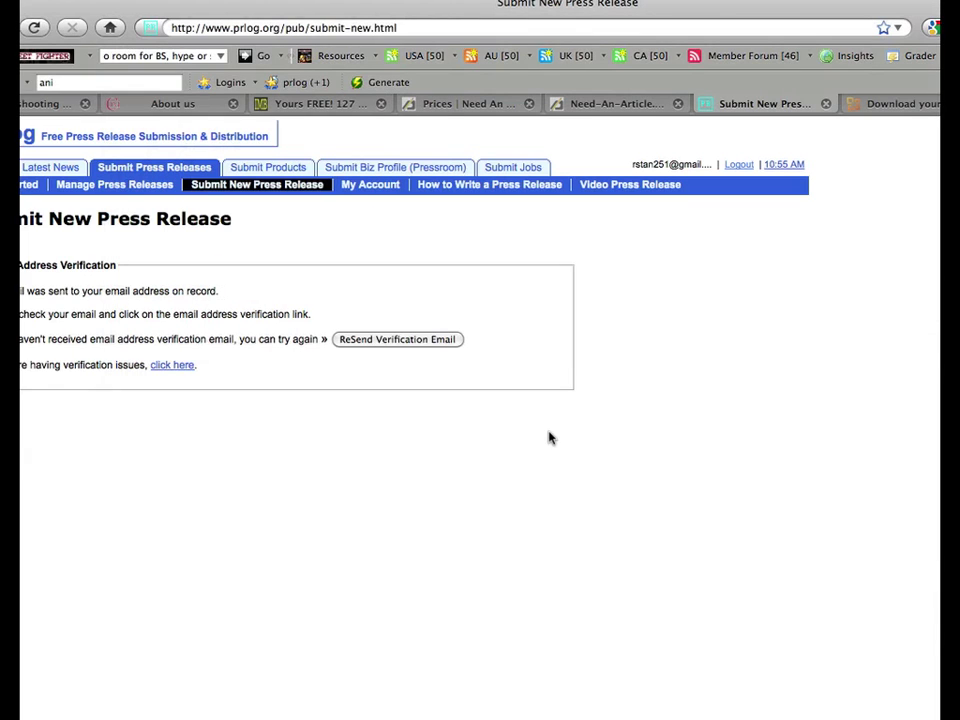
left_click(611, 103)
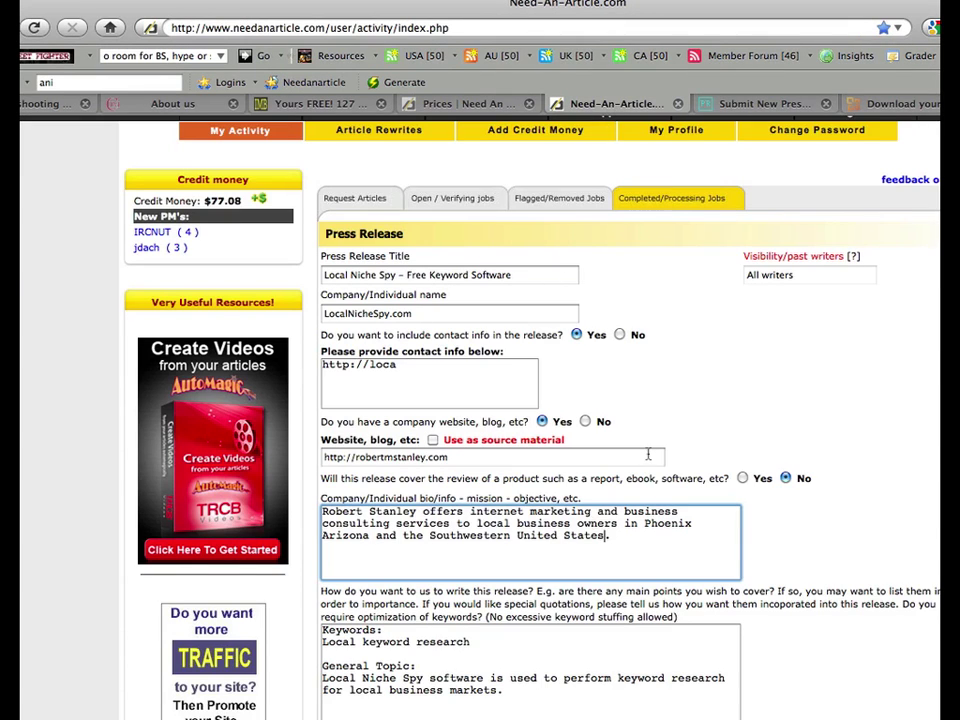
left_click(902, 104)
key("ctrl+Tab")
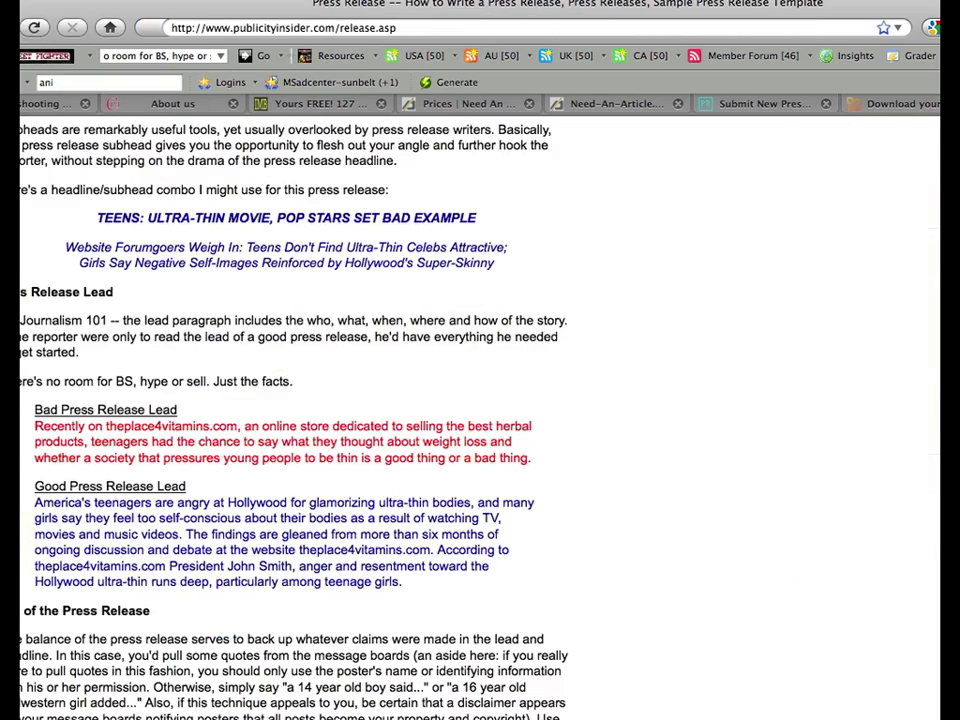
scroll(466, 358, "up", 5)
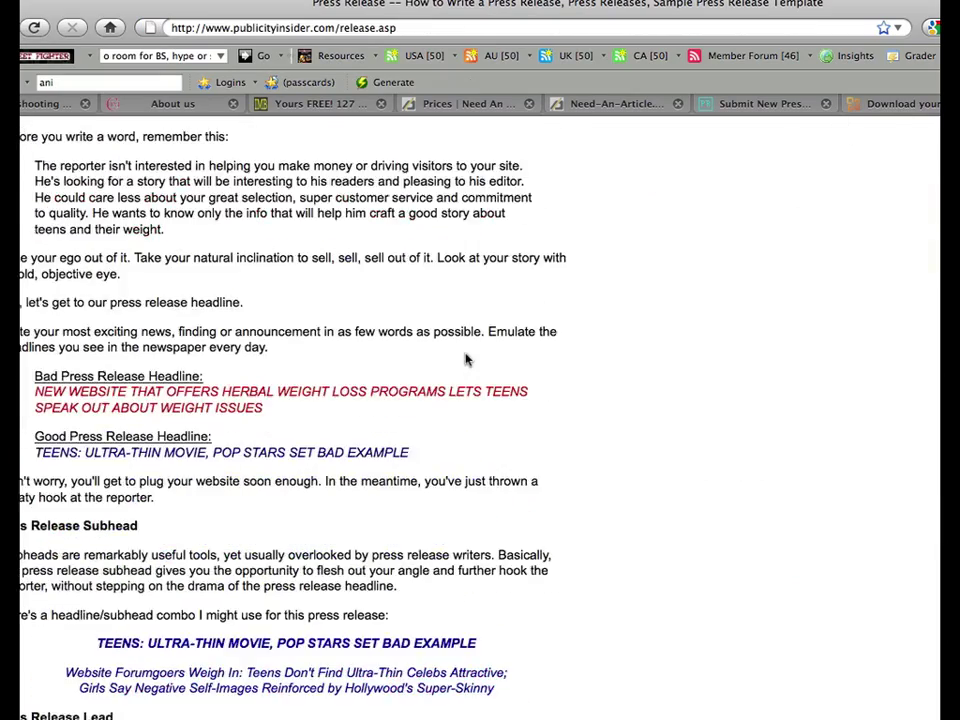
scroll(466, 358, "down", 3)
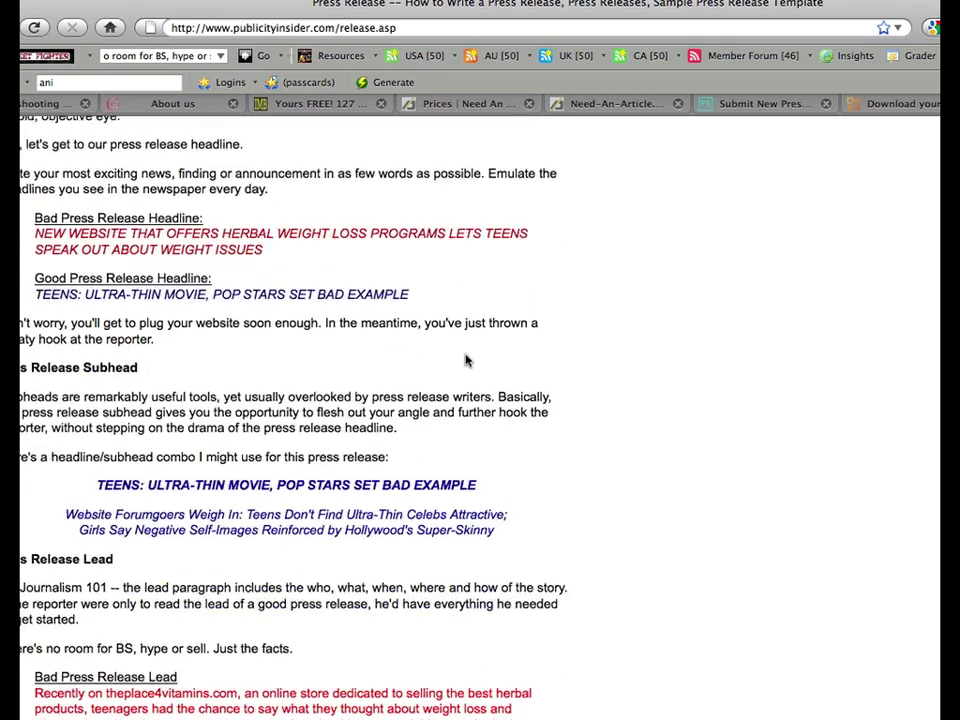
scroll(466, 360, "down", 2)
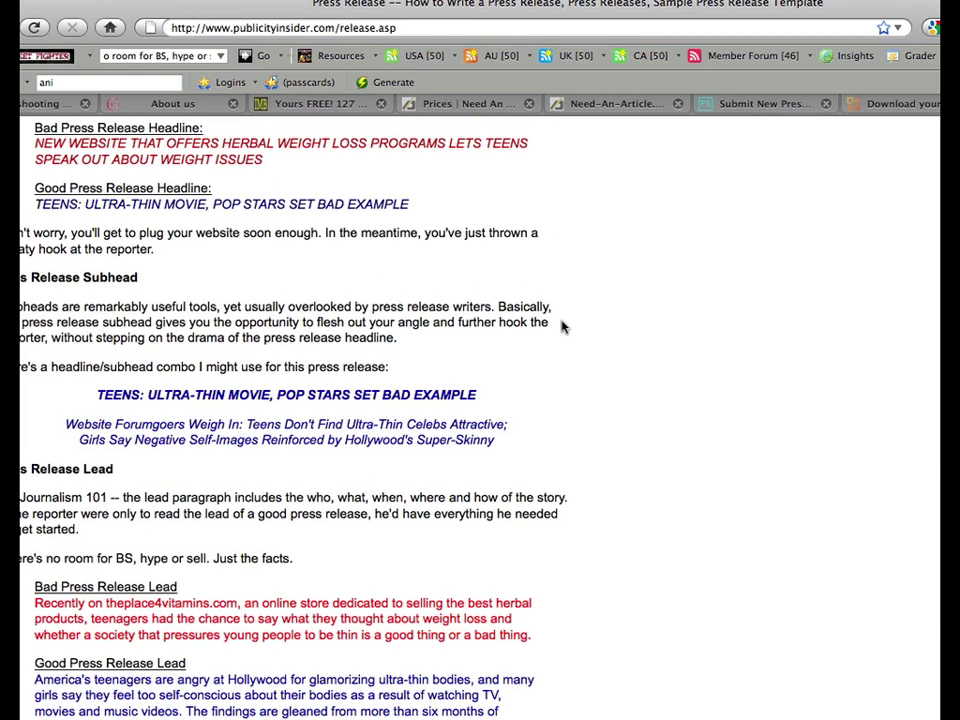
scroll(557, 383, "down", 3)
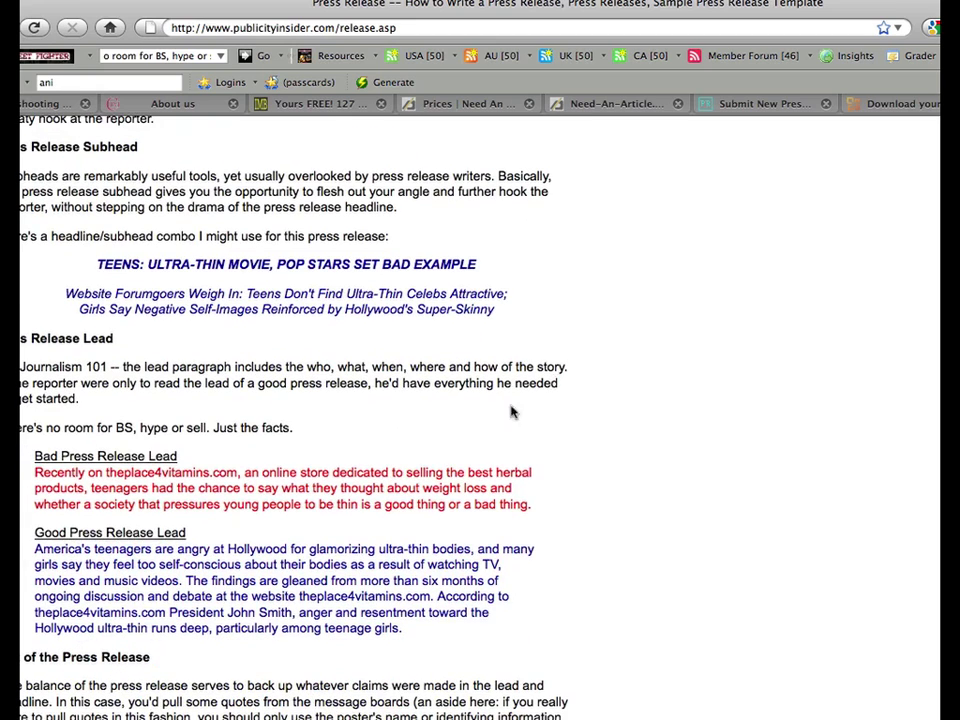